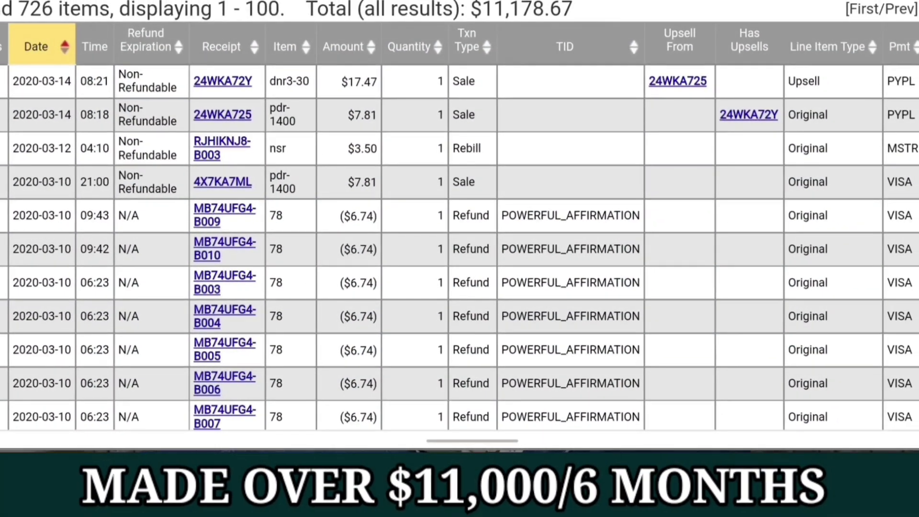
pyautogui.scroll(3, 545, 366)
pyautogui.scroll(-3, 544, 366)
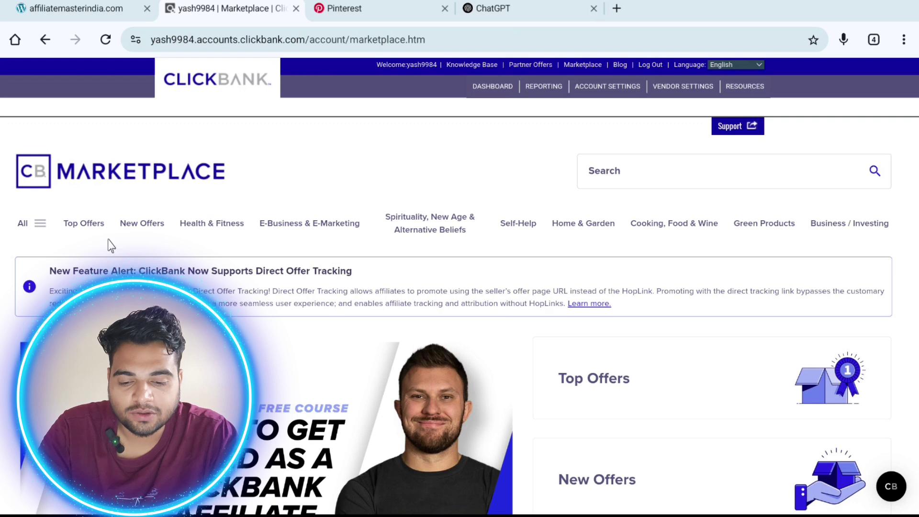
# Open the Health & Fitness category of the ClickBank marketplace and look over its offers
pyautogui.click(184, 229)
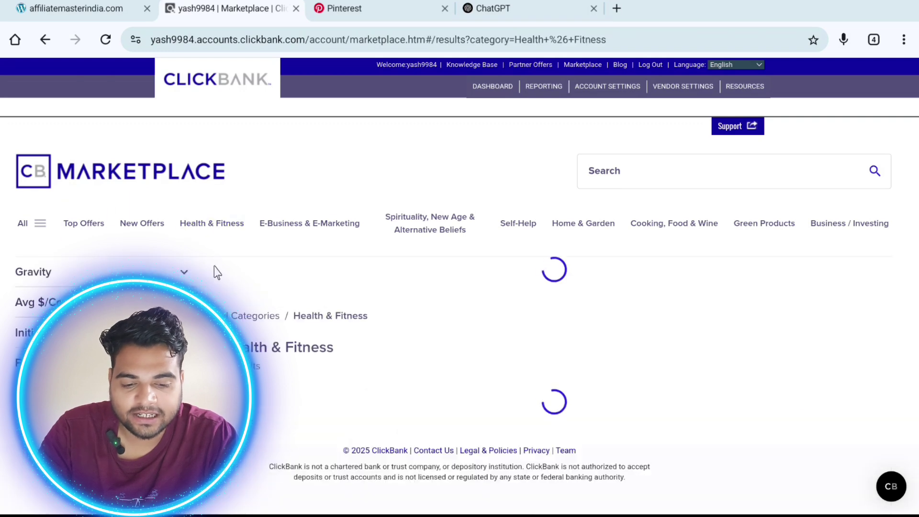
pyautogui.scroll(-4, 512, 334)
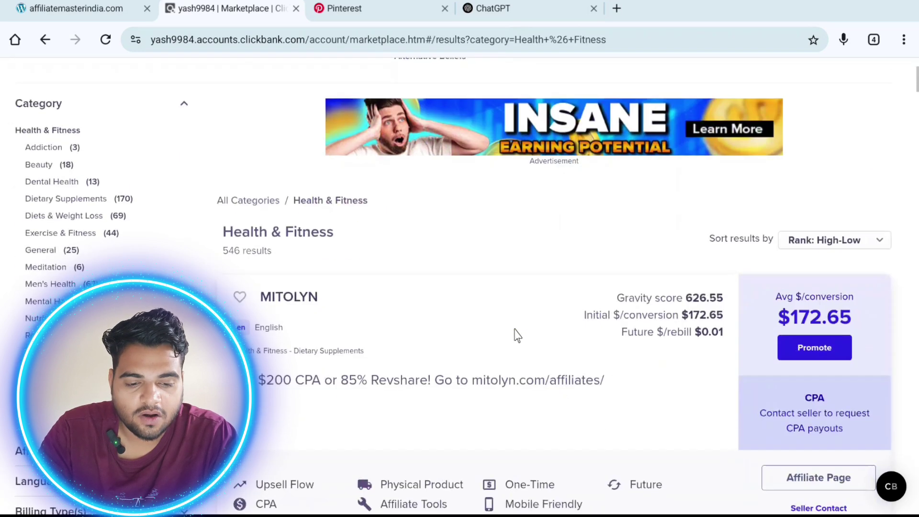
pyautogui.scroll(4, 164, 102)
pyautogui.scroll(1, 611, 110)
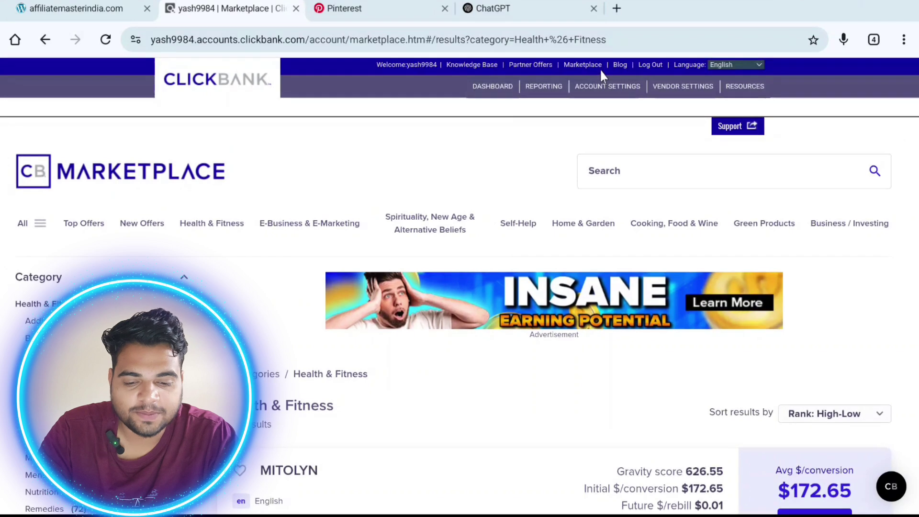
pyautogui.scroll(-3, 405, 256)
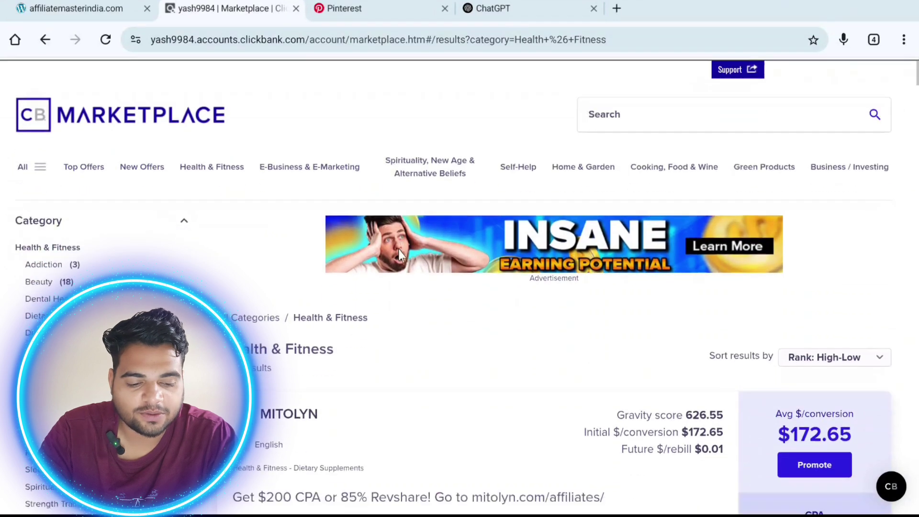
# Sort the Health & Fitness offers by Gravity: High-Low
pyautogui.click(860, 264)
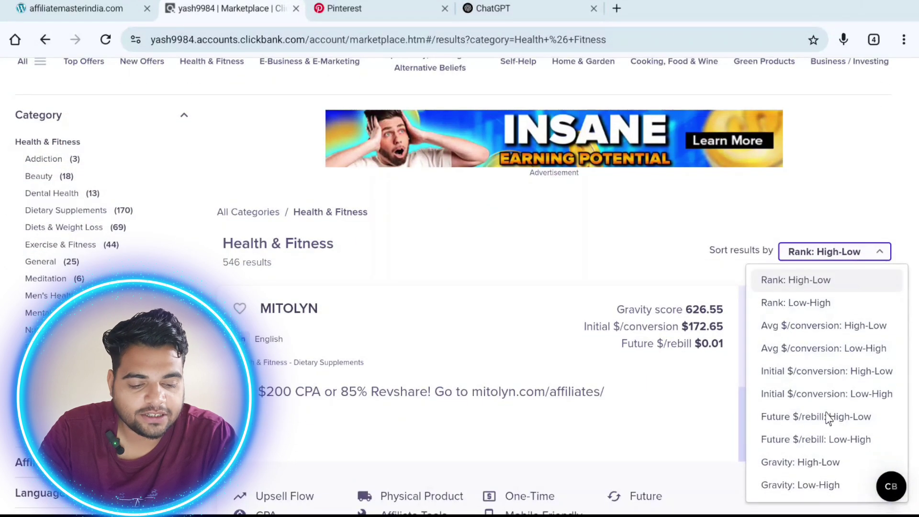
pyautogui.click(814, 463)
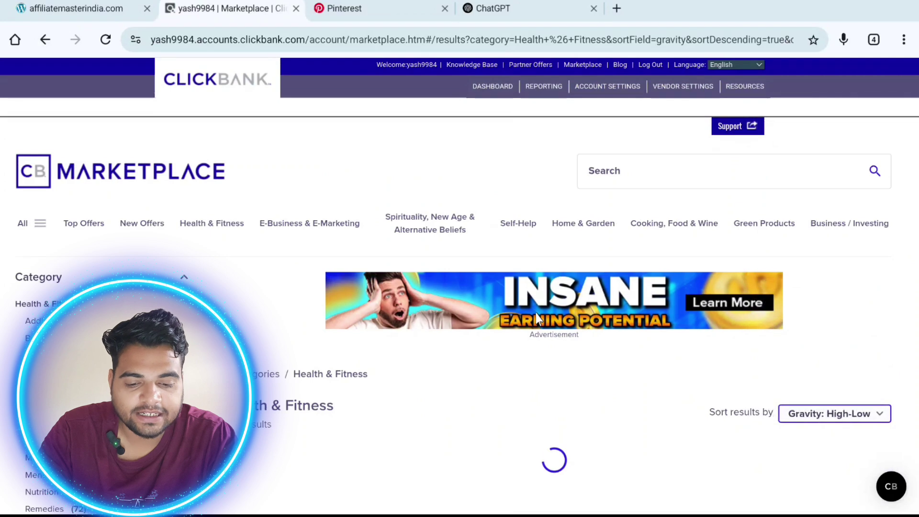
pyautogui.scroll(-1, 522, 316)
pyautogui.scroll(-3, 520, 317)
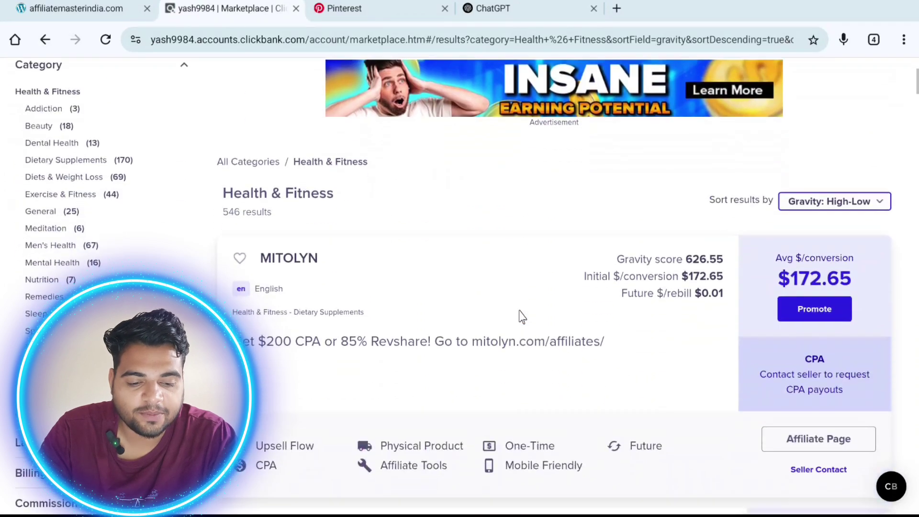
# Check the gravity score explanation and the listing details of the MITOLYN offer
pyautogui.scroll(-2, 523, 304)
pyautogui.moveTo(686, 143)
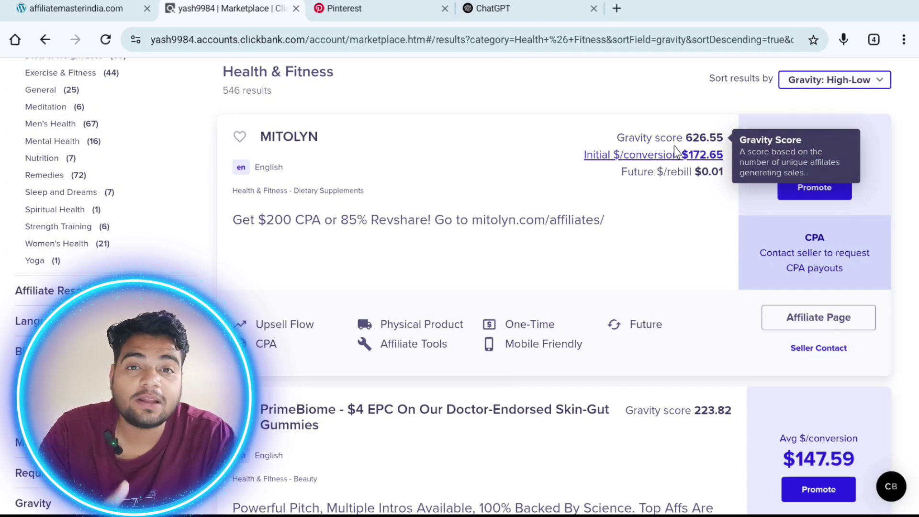
pyautogui.scroll(3, 441, 139)
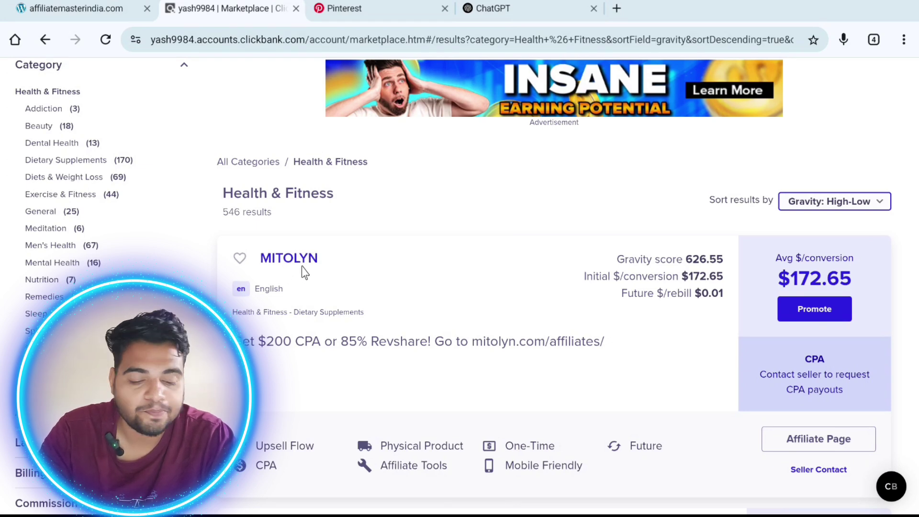
pyautogui.scroll(-1, 301, 270)
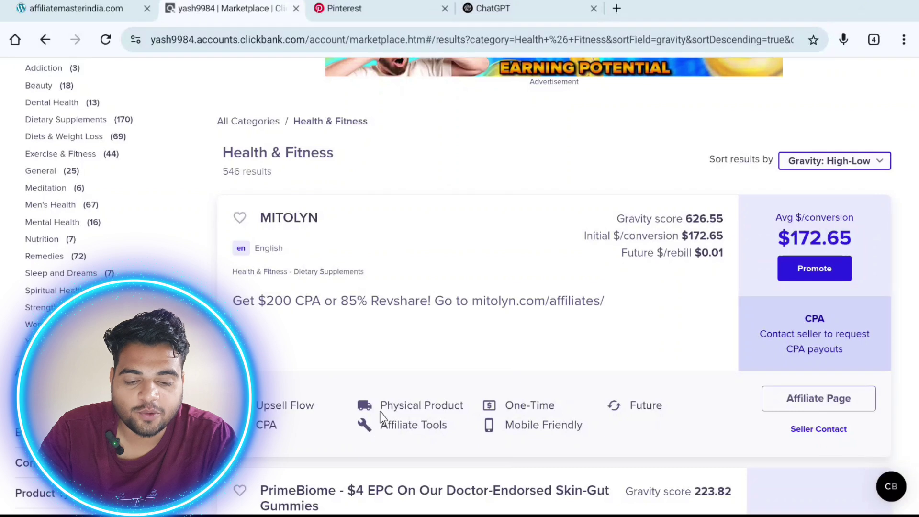
# Examine the MITOLYN offer's attributes, including Physical Product, Upsell Flow, One-Time, Affiliate Tools and CPA
pyautogui.moveTo(381, 406); pyautogui.dragTo(467, 410)
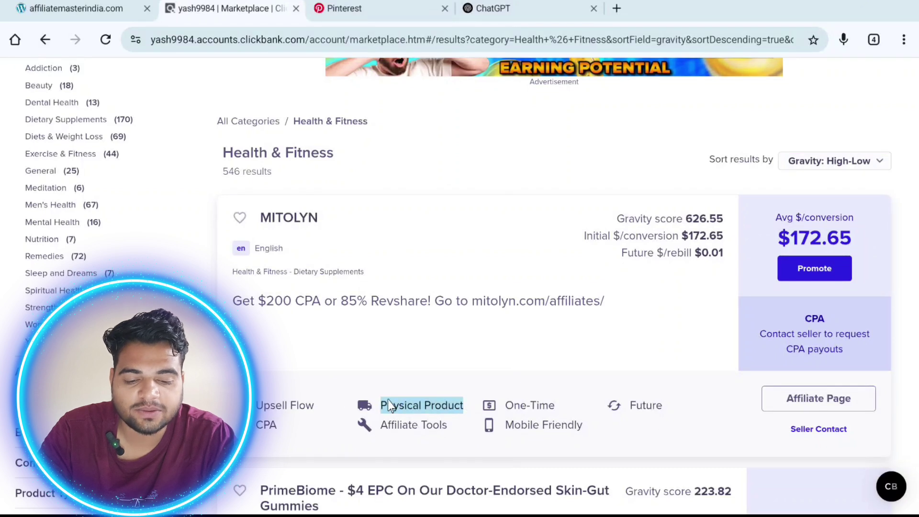
pyautogui.click(346, 407)
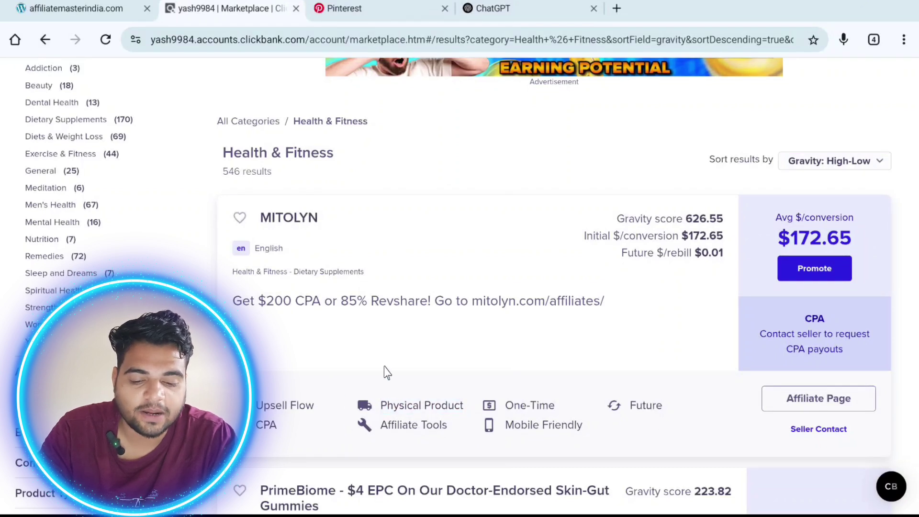
pyautogui.moveTo(314, 407); pyautogui.dragTo(253, 408)
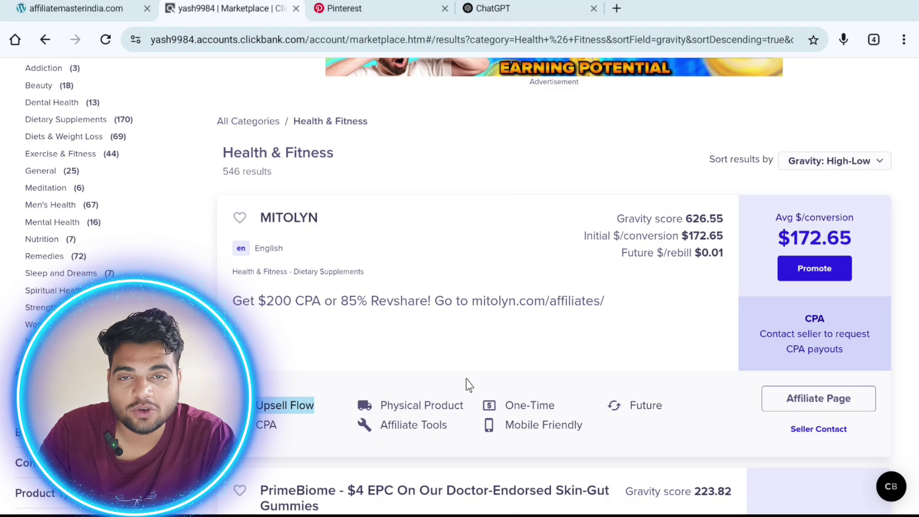
pyautogui.moveTo(475, 407); pyautogui.dragTo(575, 406)
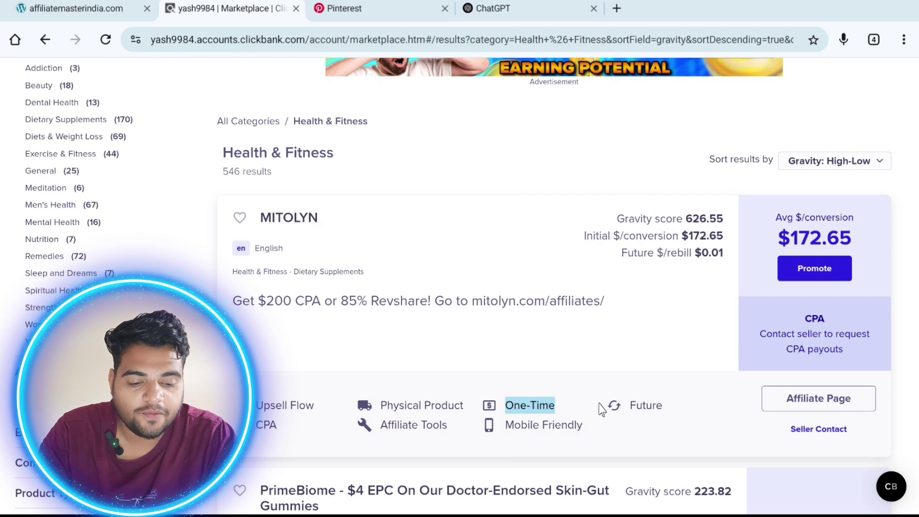
pyautogui.click(660, 393)
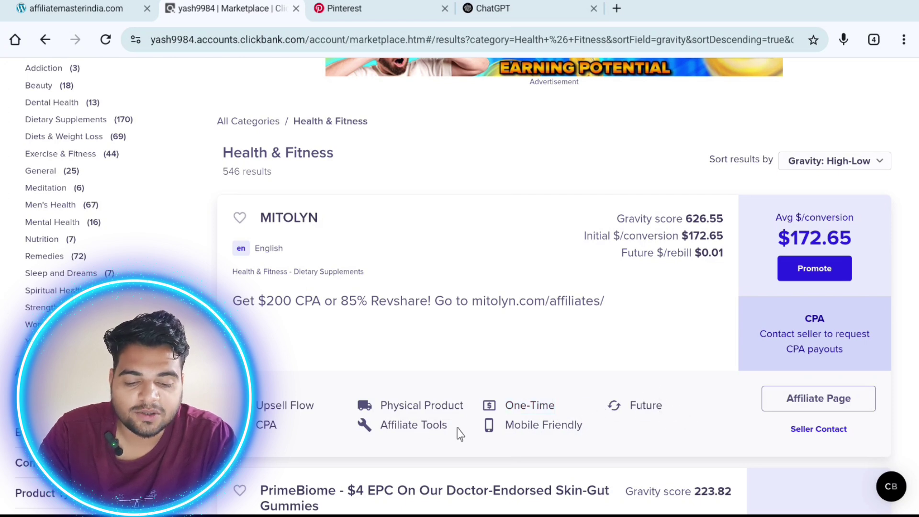
pyautogui.moveTo(443, 429); pyautogui.dragTo(376, 426)
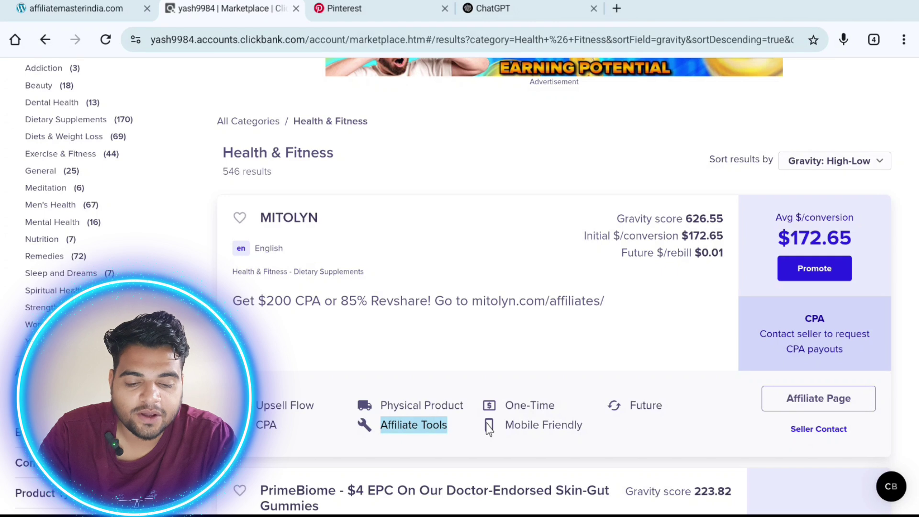
pyautogui.click(612, 440)
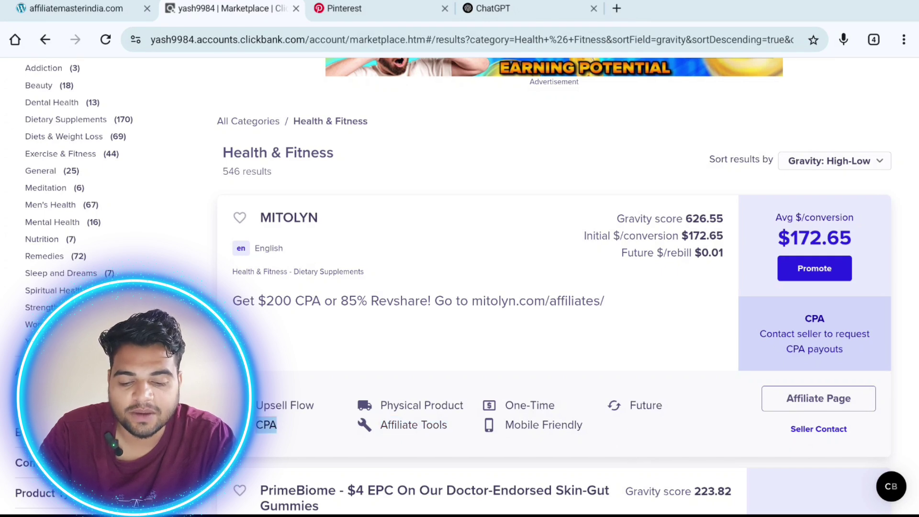
pyautogui.click(249, 441)
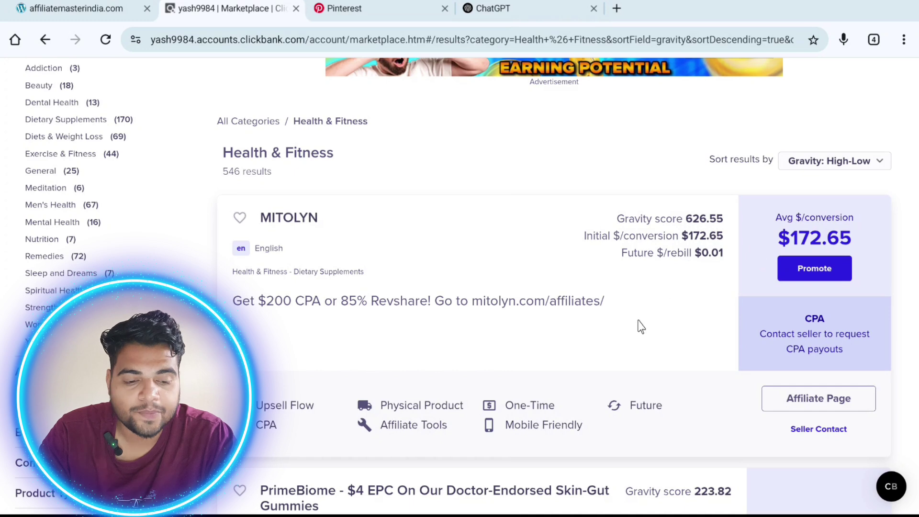
# Generate a personal tracking link for promoting MITOLYN by entering the account's affiliate nickname
pyautogui.click(848, 273)
pyautogui.click(413, 307)
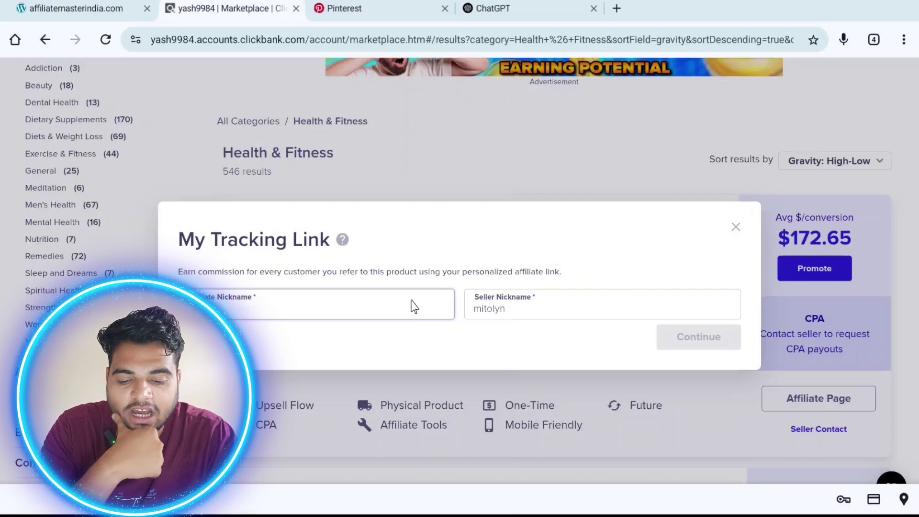
pyautogui.write('y')
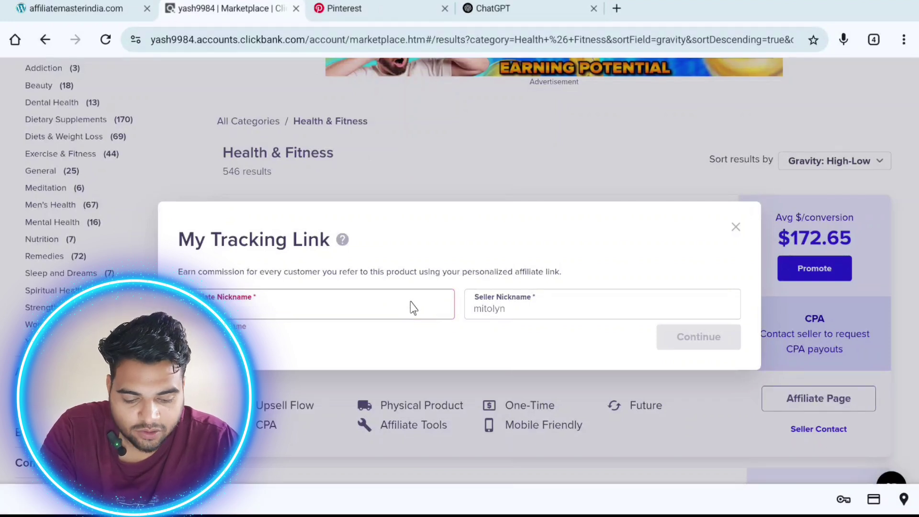
pyautogui.write('ash9984')
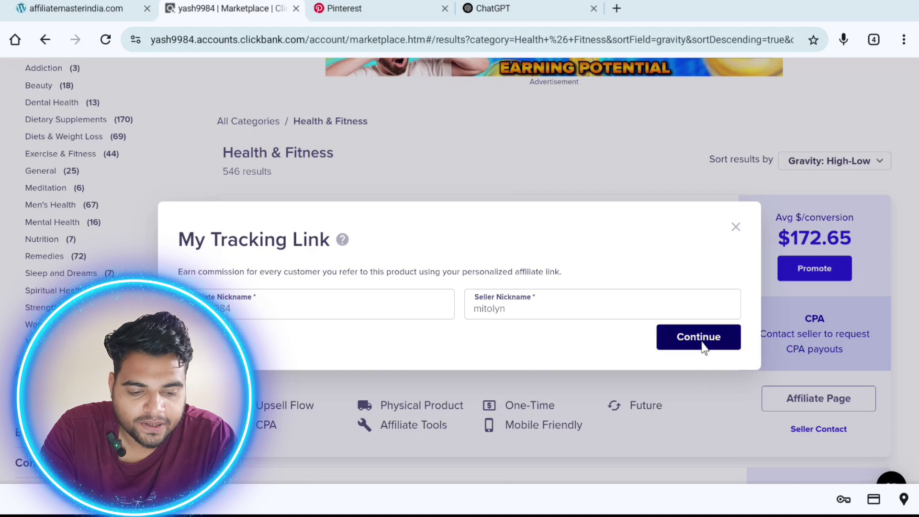
pyautogui.click(701, 343)
# Copy the generated MITOLYN HopLink and close the tracking link dialog
pyautogui.scroll(-3, 434, 291)
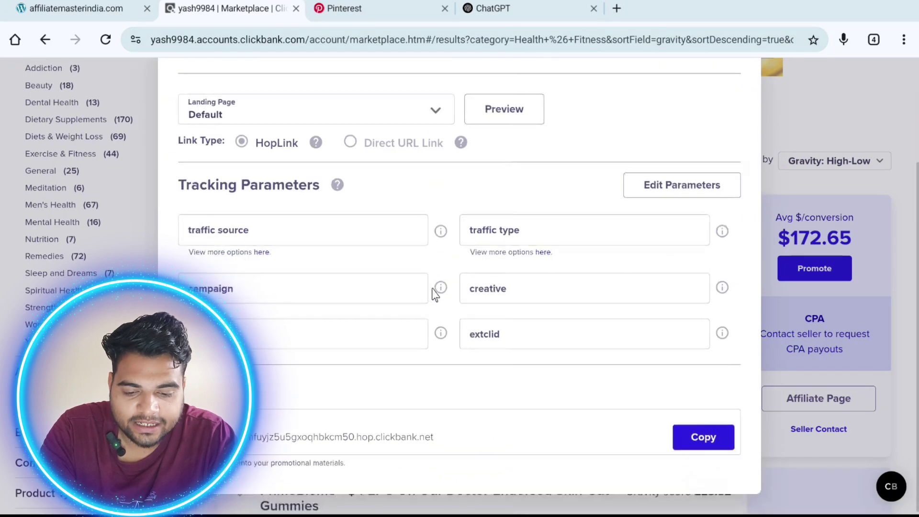
pyautogui.click(681, 444)
pyautogui.scroll(3, 430, 431)
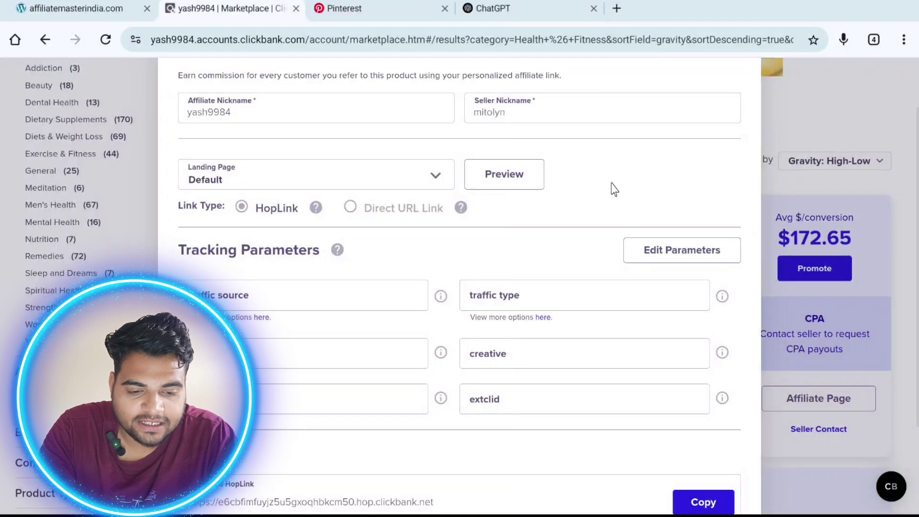
pyautogui.scroll(2, 637, 163)
pyautogui.click(737, 103)
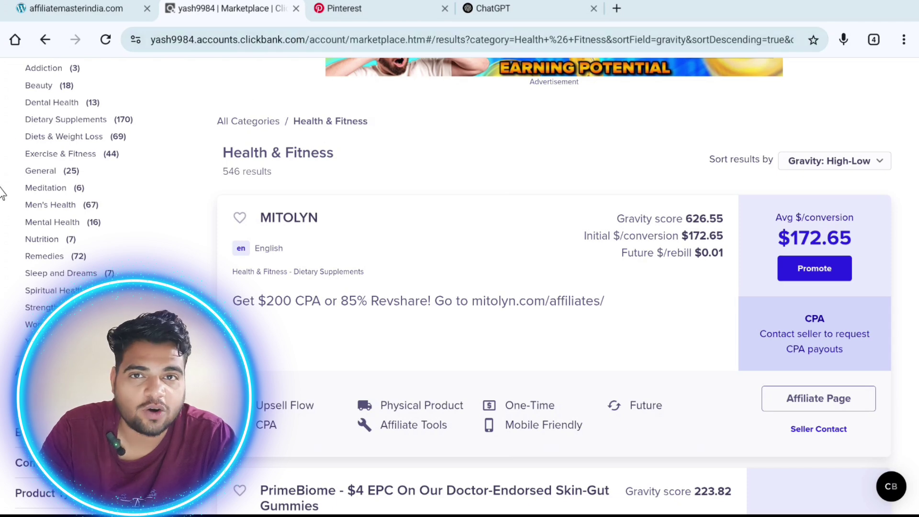
# Switch to the affiliatemasterindia.com page and look through its course offer, curriculum and student sales screenshots
pyautogui.click(67, 8)
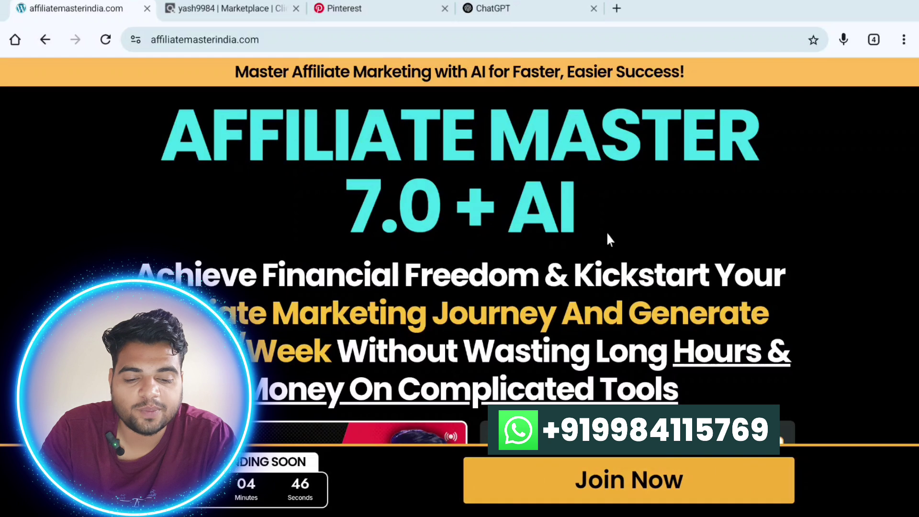
pyautogui.scroll(-2, 425, 251)
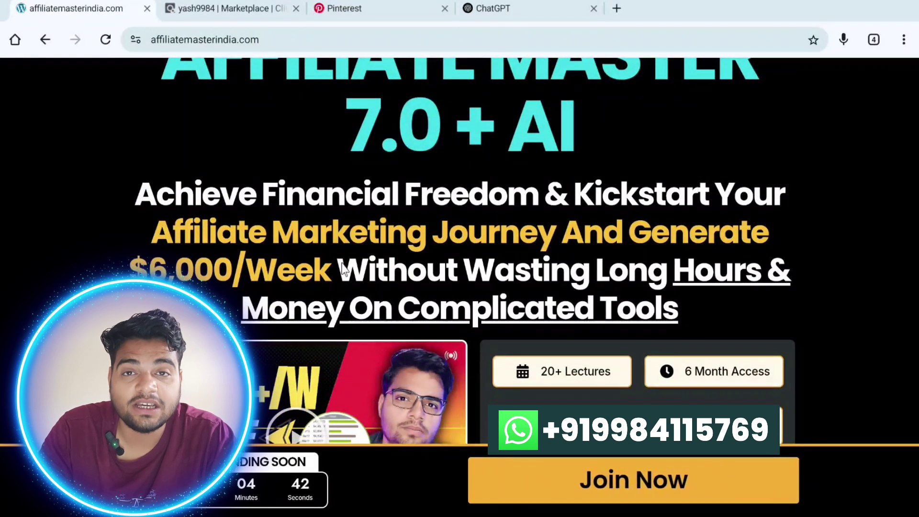
pyautogui.scroll(-10, 268, 251)
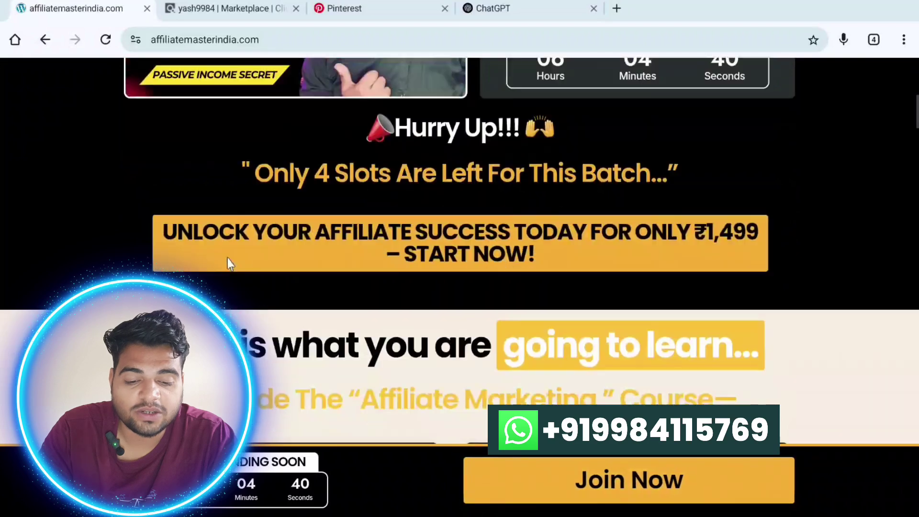
pyautogui.scroll(-15, 227, 260)
pyautogui.scroll(5, 293, 254)
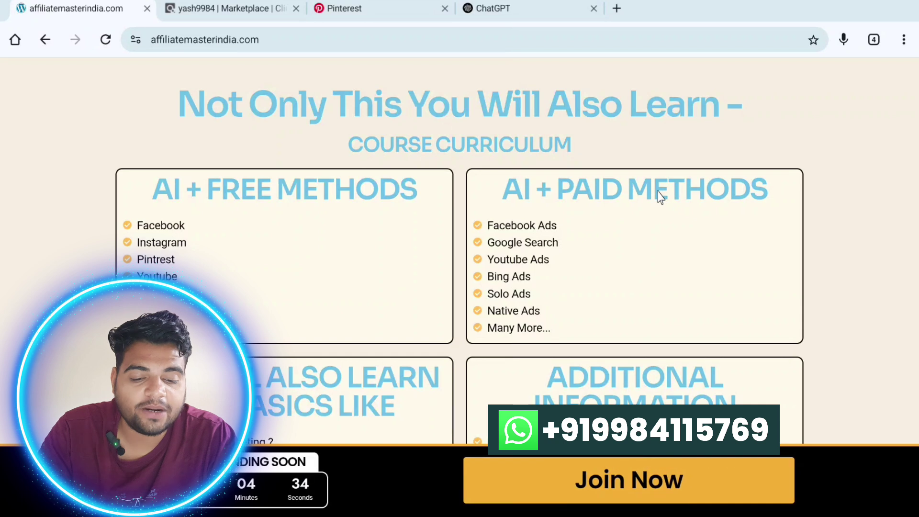
pyautogui.scroll(-8, 570, 230)
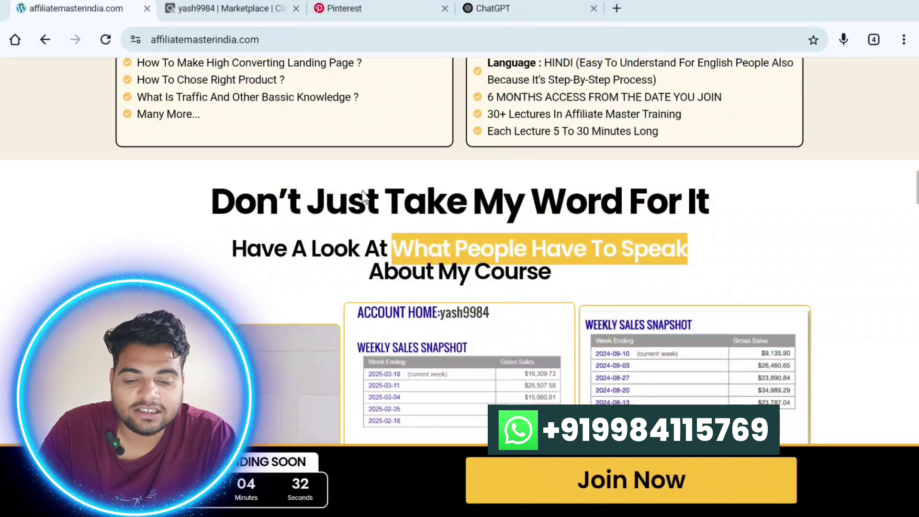
pyautogui.scroll(5, 111, 186)
pyautogui.scroll(-10, 112, 185)
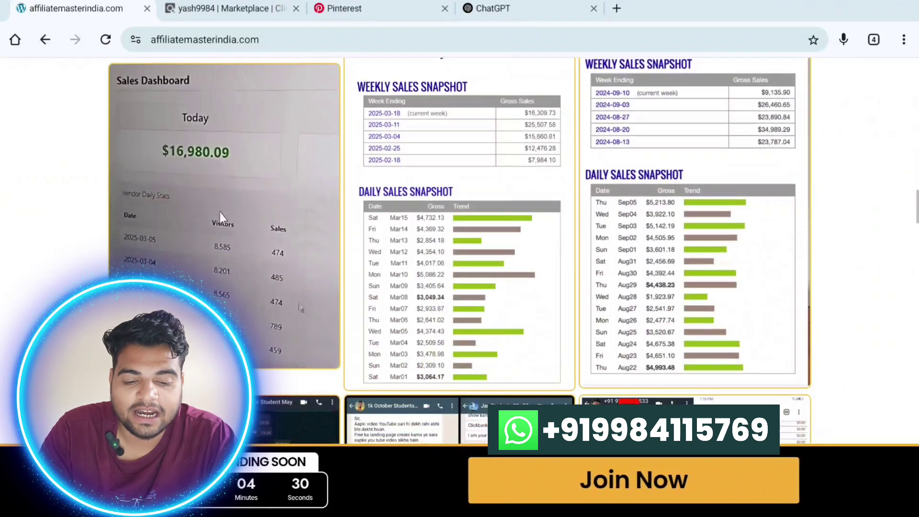
pyautogui.scroll(-12, 627, 220)
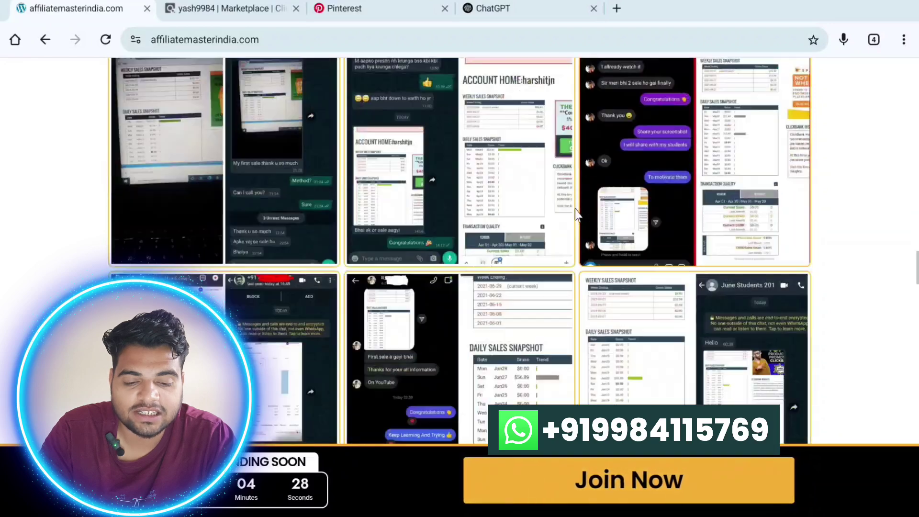
pyautogui.scroll(20, 575, 215)
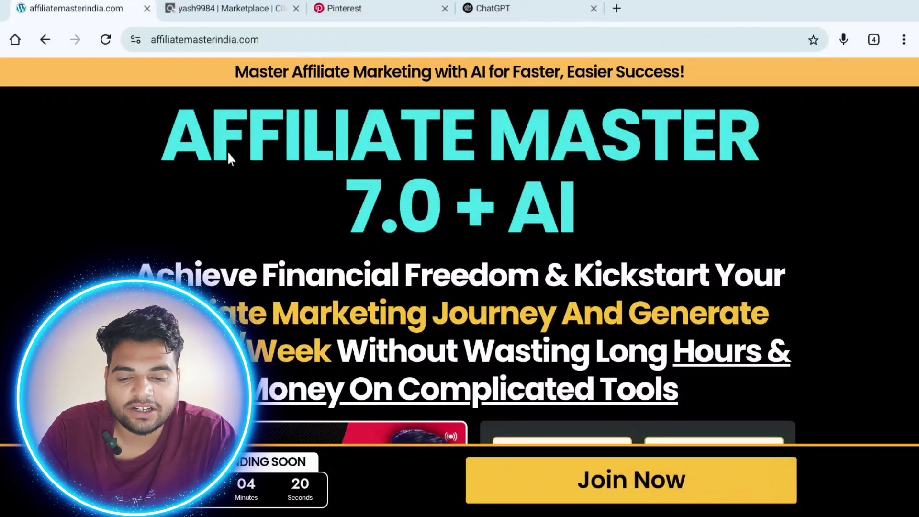
# Return to the ClickBank marketplace, briefly view the tracking link dialog for MITOLYN and close it
pyautogui.click(238, 9)
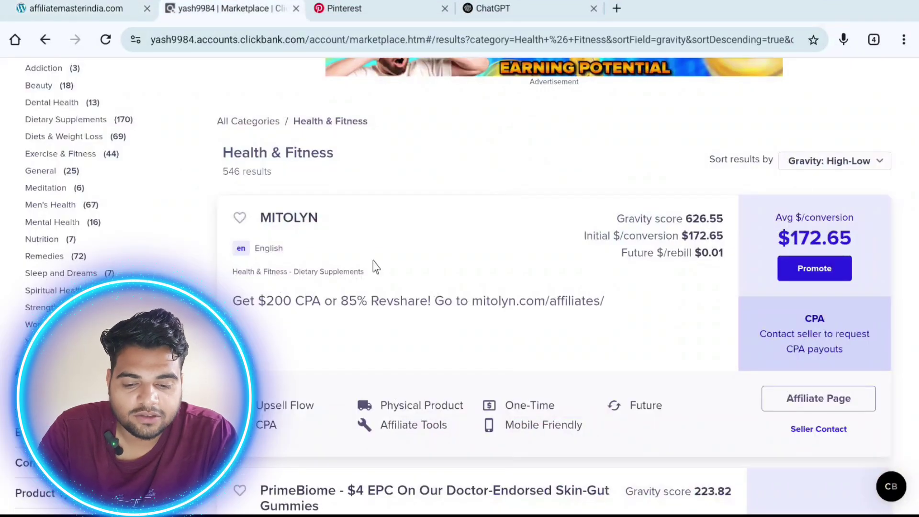
pyautogui.click(794, 265)
pyautogui.click(735, 227)
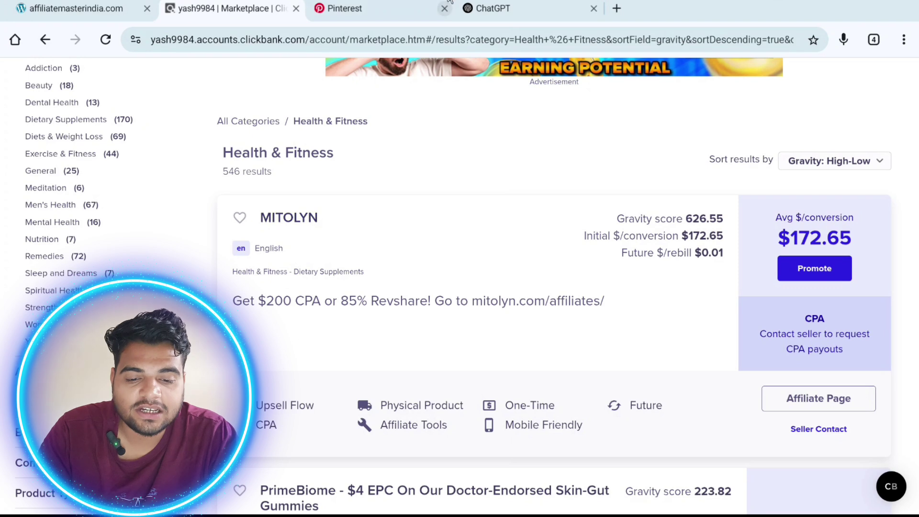
# Switch to Pinterest and look through The Numerology Master profile, examining its bio, website link and created pins
pyautogui.click(381, 9)
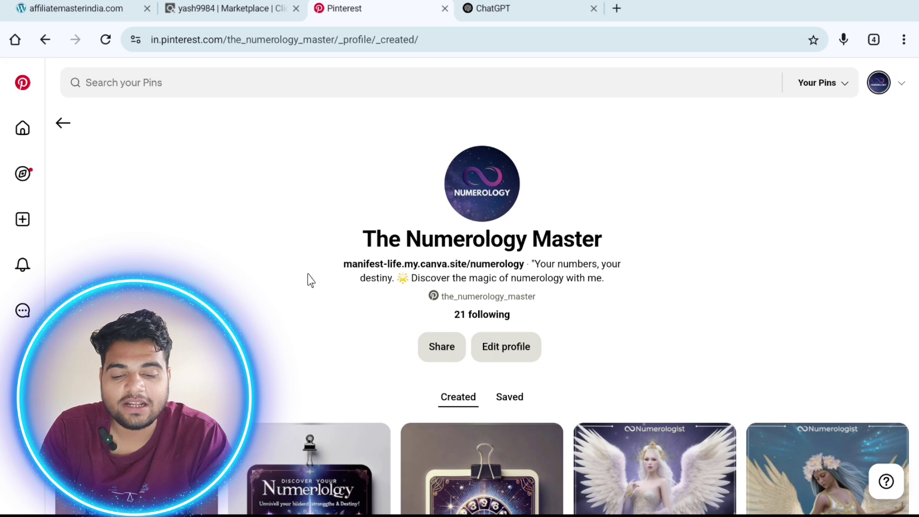
pyautogui.scroll(-5, 304, 289)
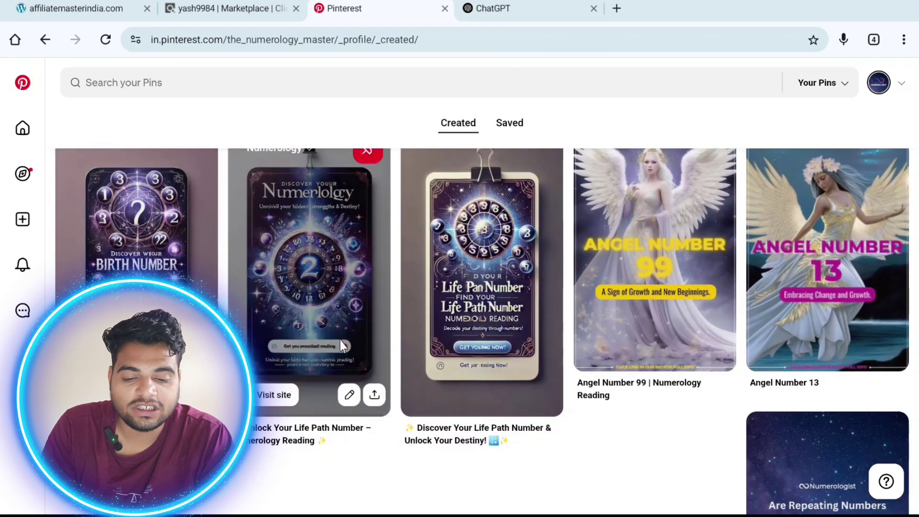
pyautogui.scroll(-3, 861, 330)
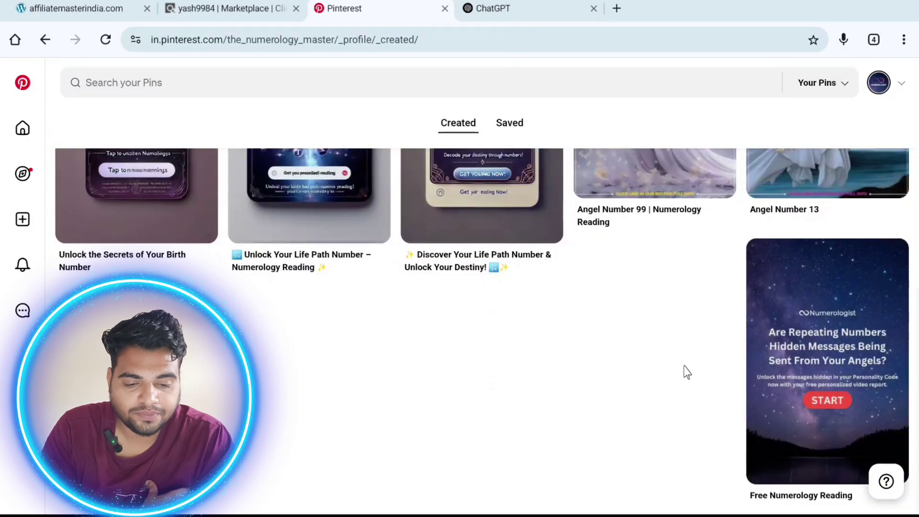
pyautogui.scroll(3, 685, 371)
pyautogui.scroll(5, 750, 340)
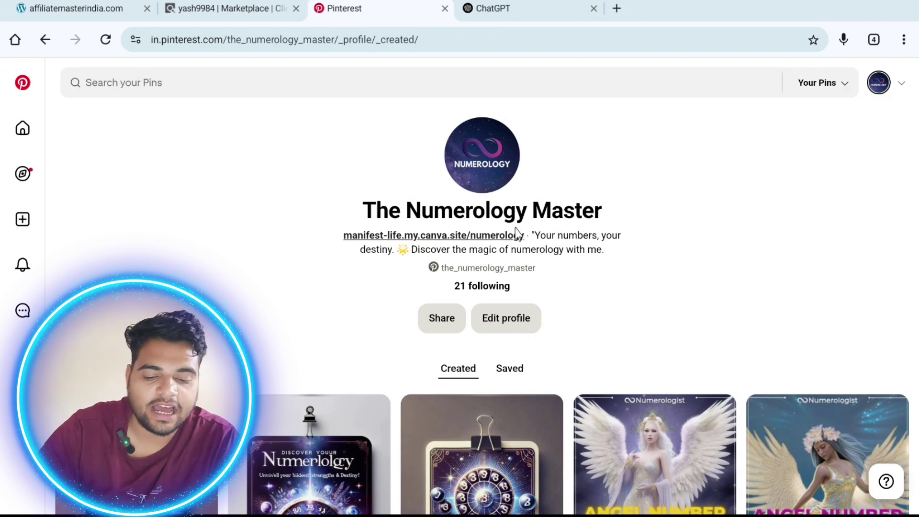
pyautogui.scroll(-5, 517, 233)
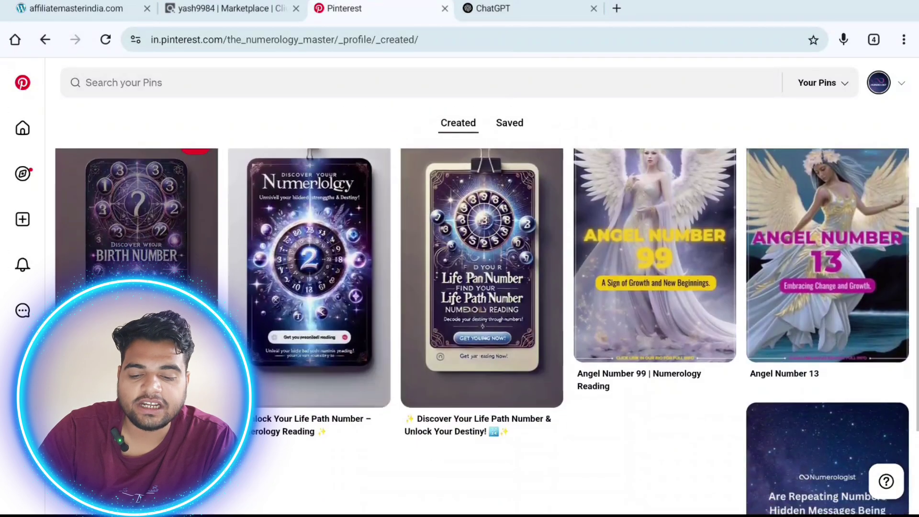
pyautogui.scroll(5, 412, 308)
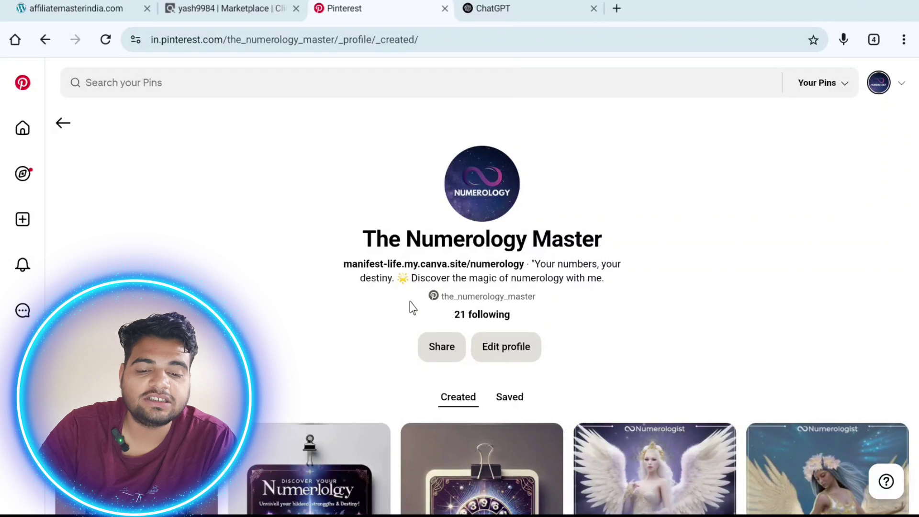
pyautogui.scroll(-4, 324, 265)
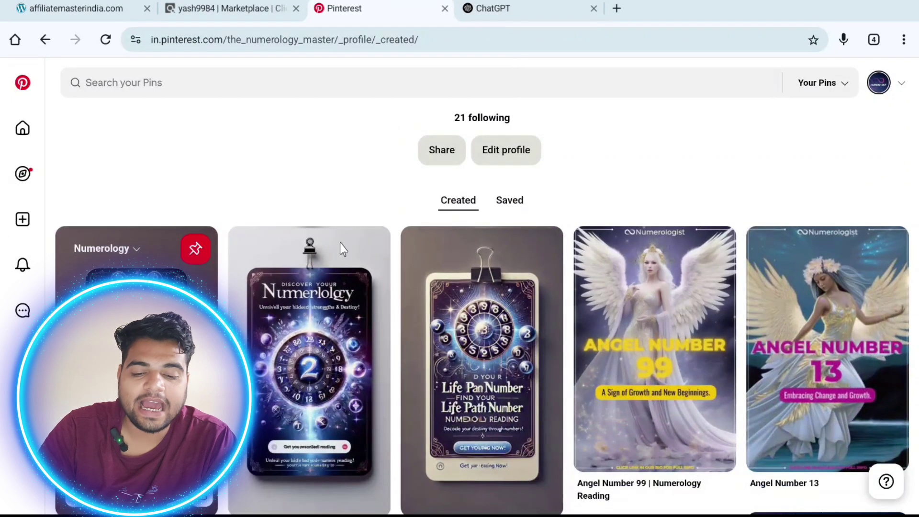
pyautogui.scroll(3, 327, 358)
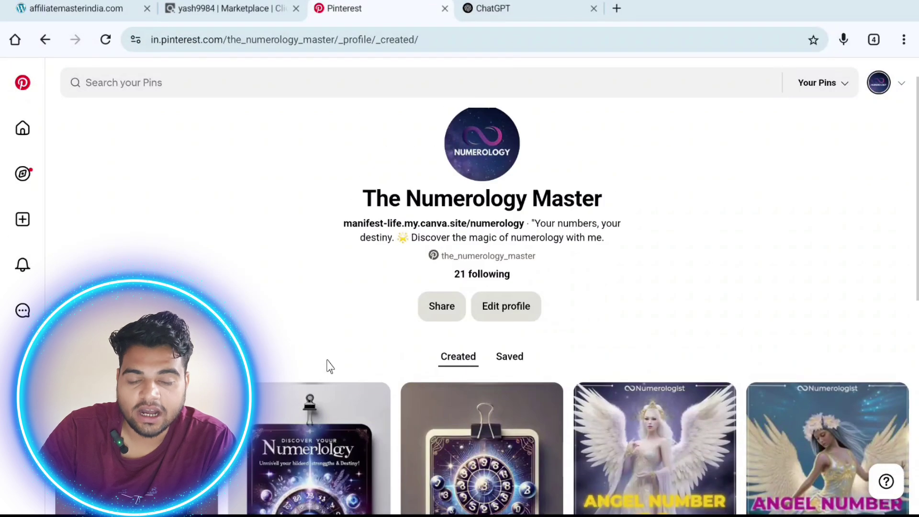
pyautogui.scroll(1, 402, 304)
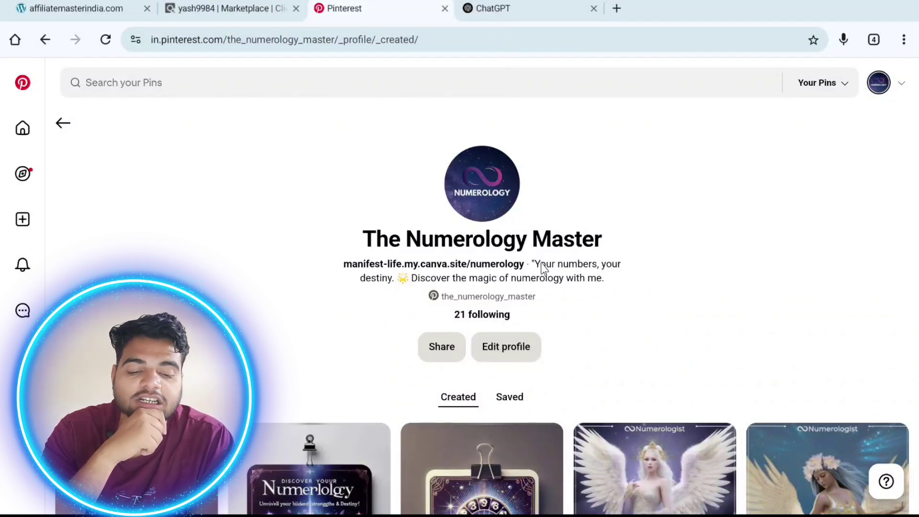
pyautogui.scroll(-3, 408, 323)
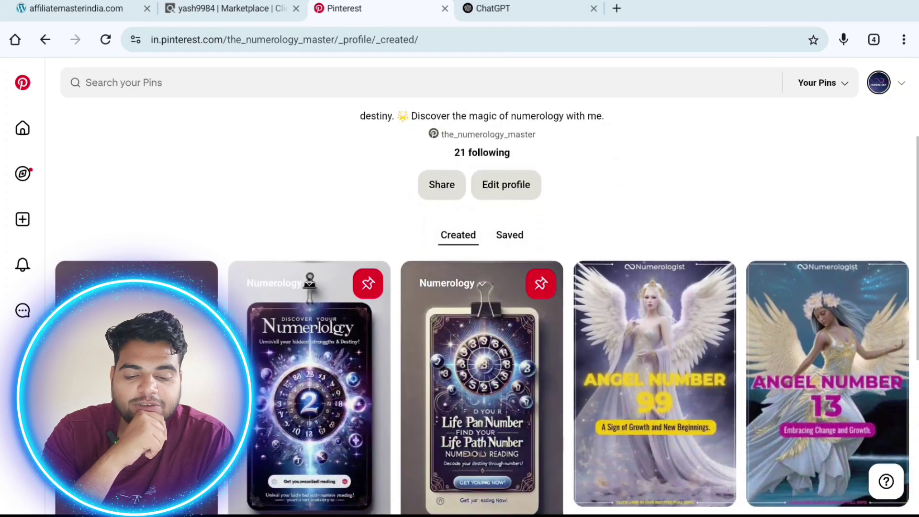
pyautogui.scroll(-4, 440, 335)
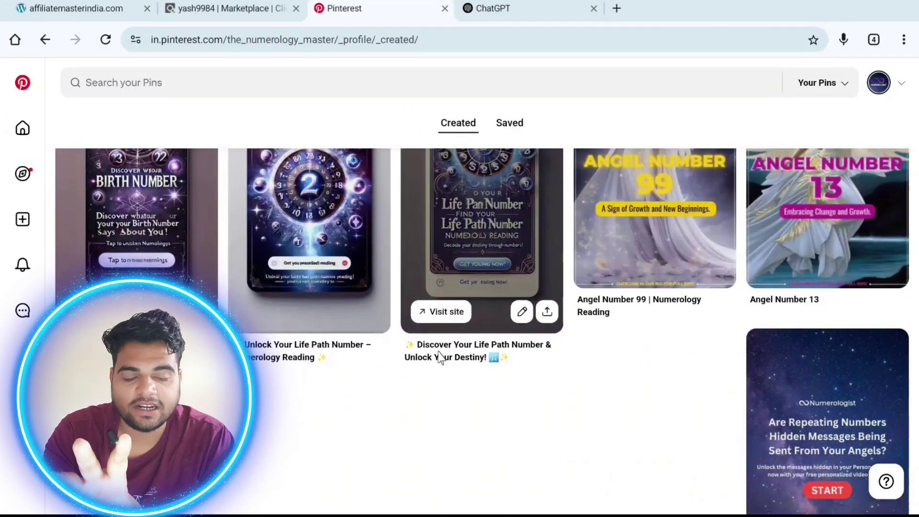
pyautogui.scroll(3, 410, 344)
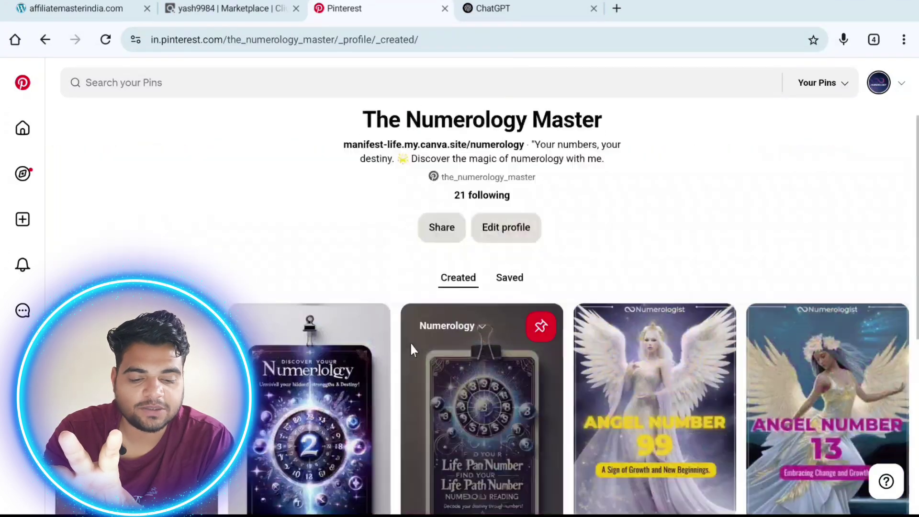
pyautogui.scroll(3, 410, 344)
pyautogui.scroll(-1, 375, 345)
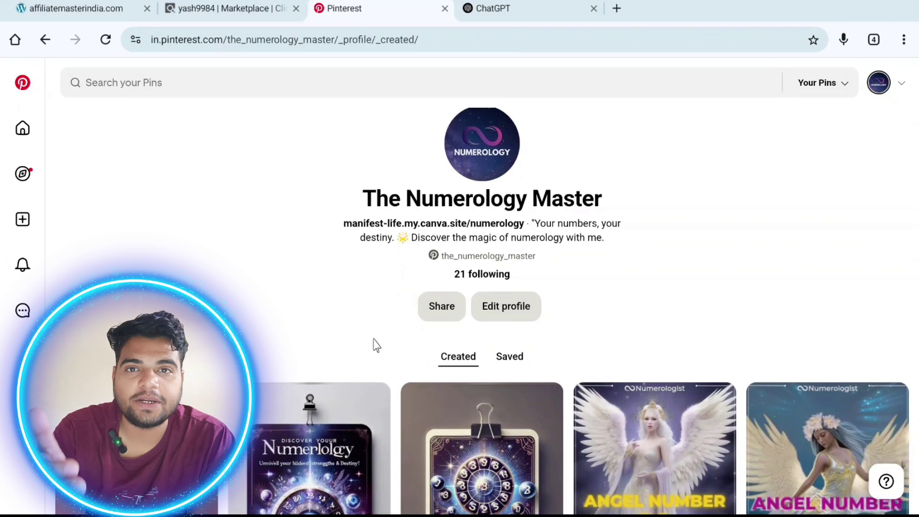
pyautogui.scroll(-6, 383, 339)
pyautogui.scroll(1, 562, 287)
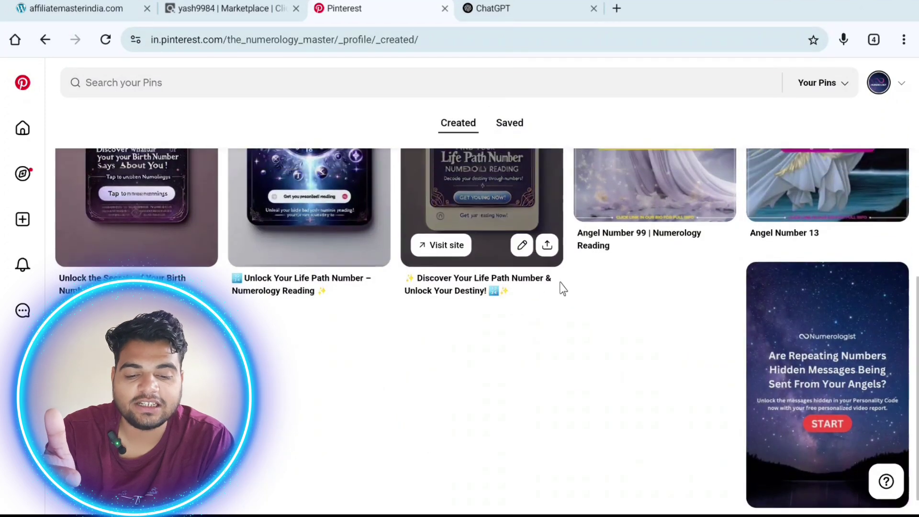
pyautogui.scroll(4, 562, 287)
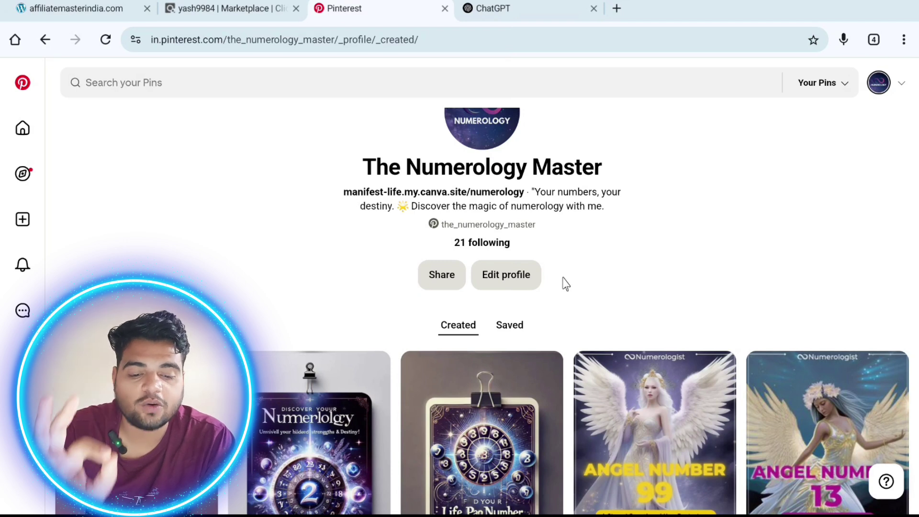
pyautogui.scroll(2, 559, 287)
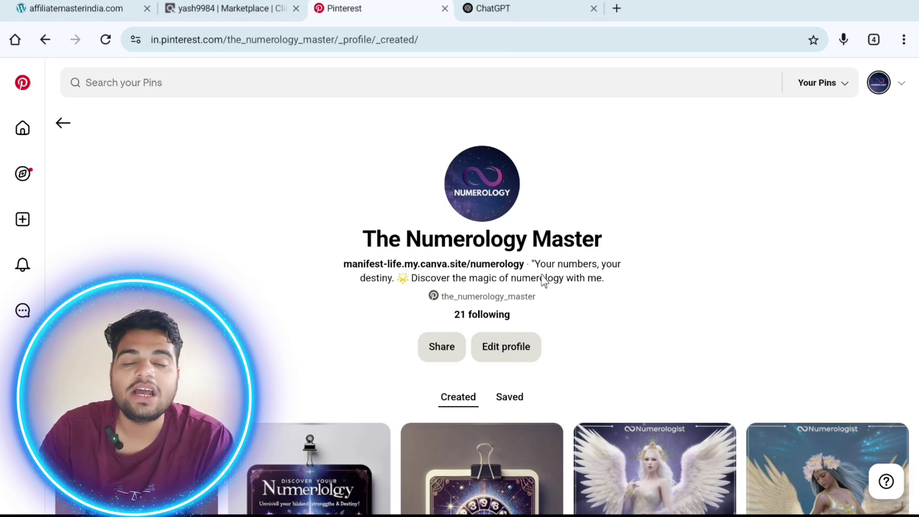
pyautogui.scroll(-2, 560, 261)
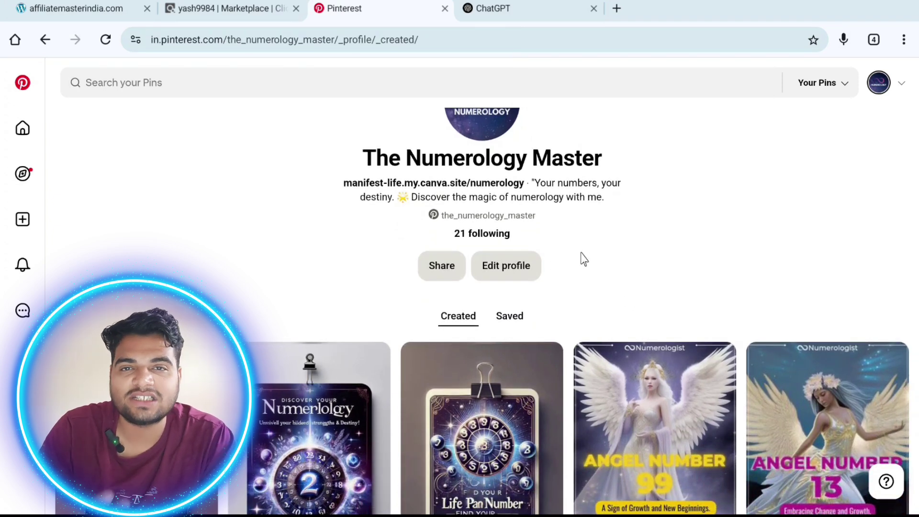
pyautogui.scroll(-3, 572, 261)
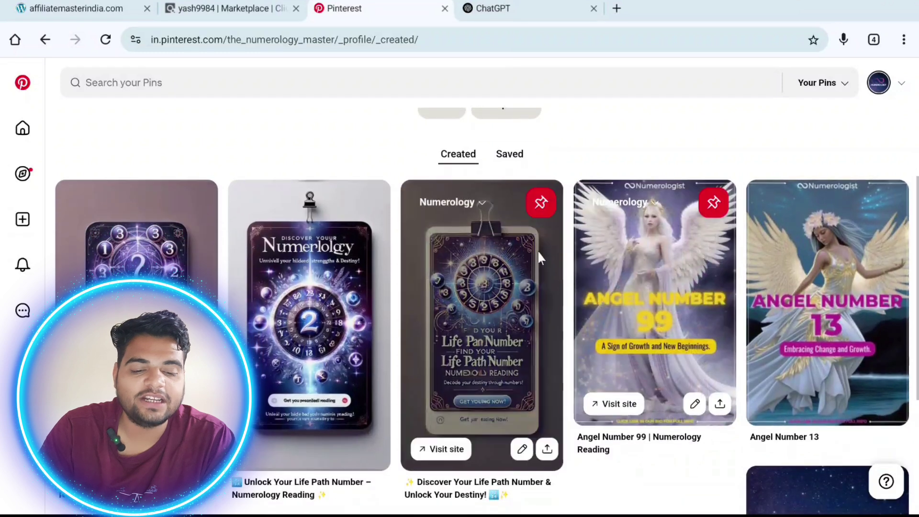
pyautogui.scroll(4, 637, 171)
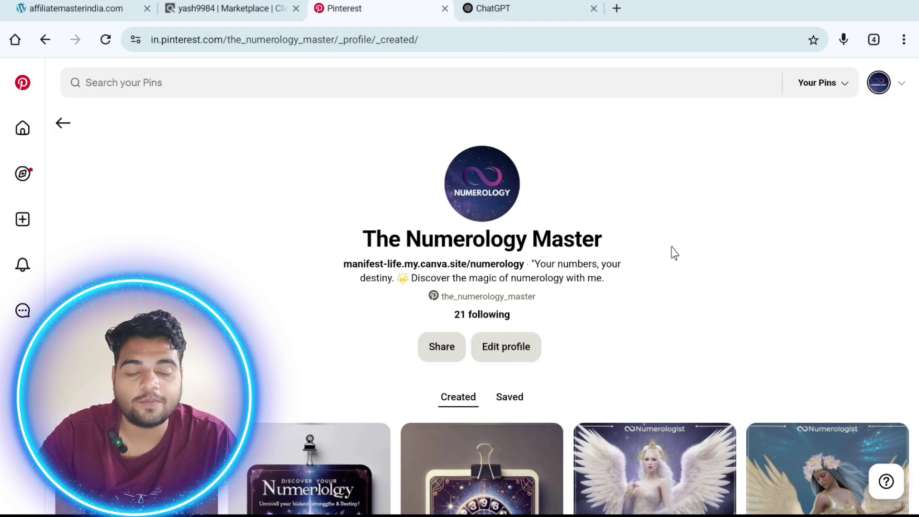
pyautogui.scroll(-5, 648, 269)
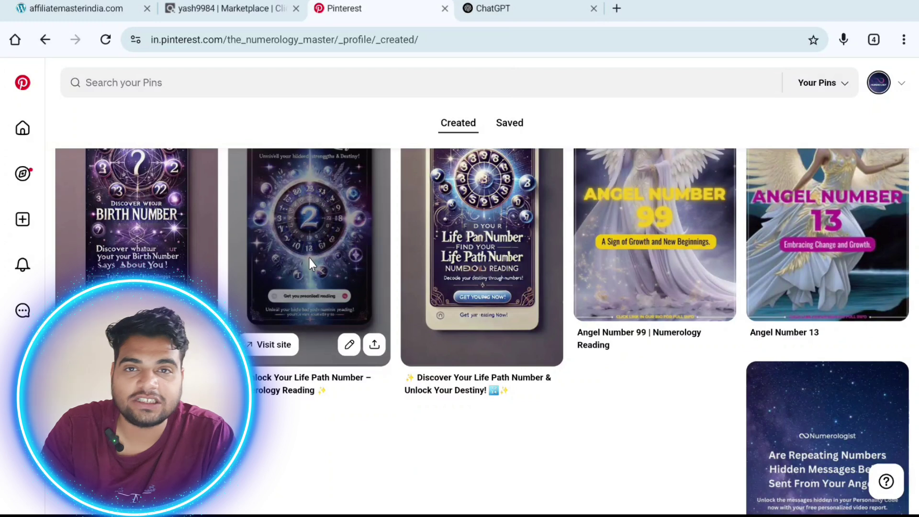
pyautogui.scroll(5, 306, 266)
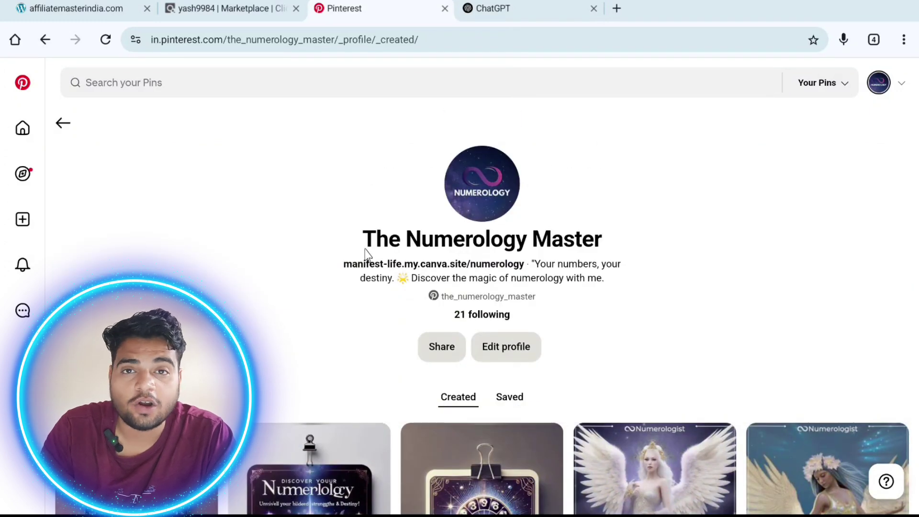
pyautogui.scroll(-5, 365, 252)
pyautogui.scroll(5, 285, 269)
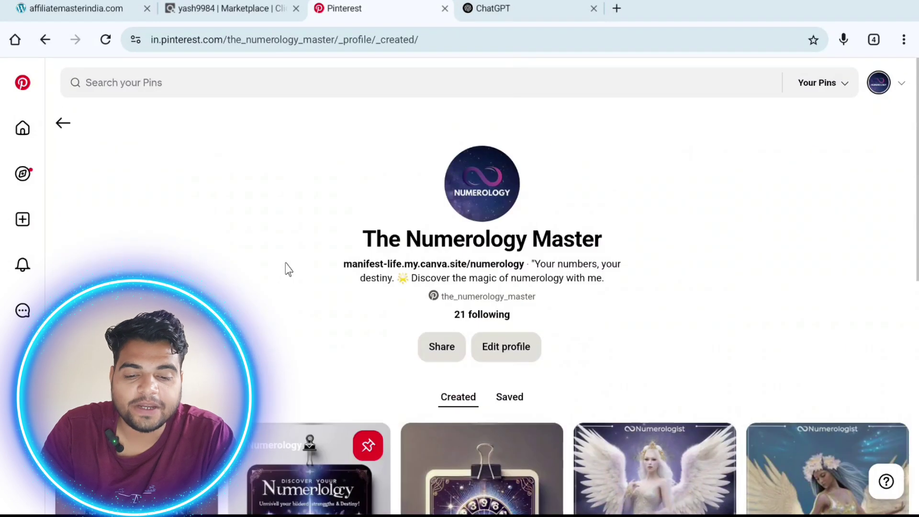
# Switch to ChatGPT and request a Pinterest pin on fat loss for Mitolyn, with a few tips and the call to action "click here"
pyautogui.click(514, 15)
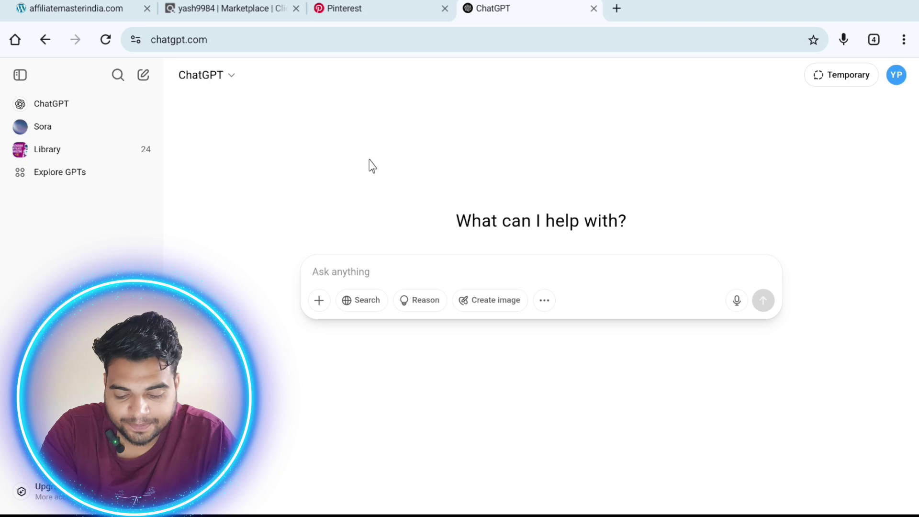
pyautogui.write('g')
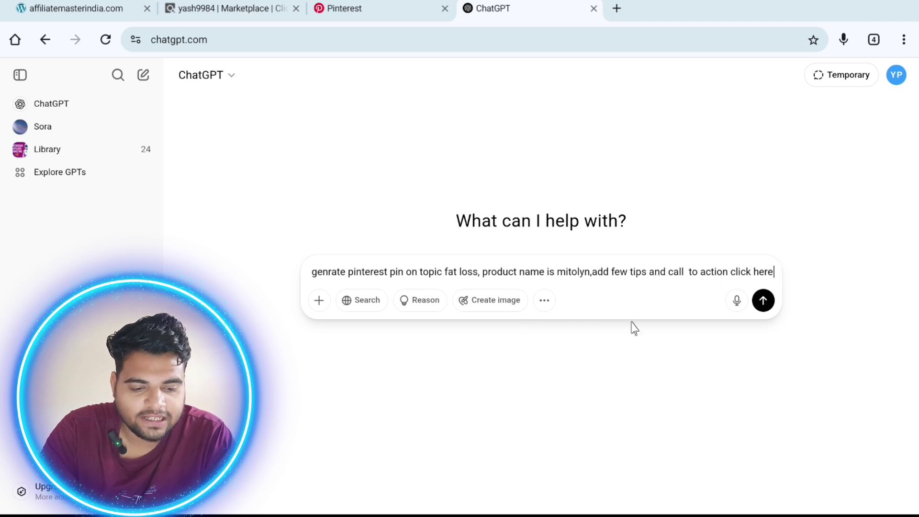
pyautogui.click(762, 300)
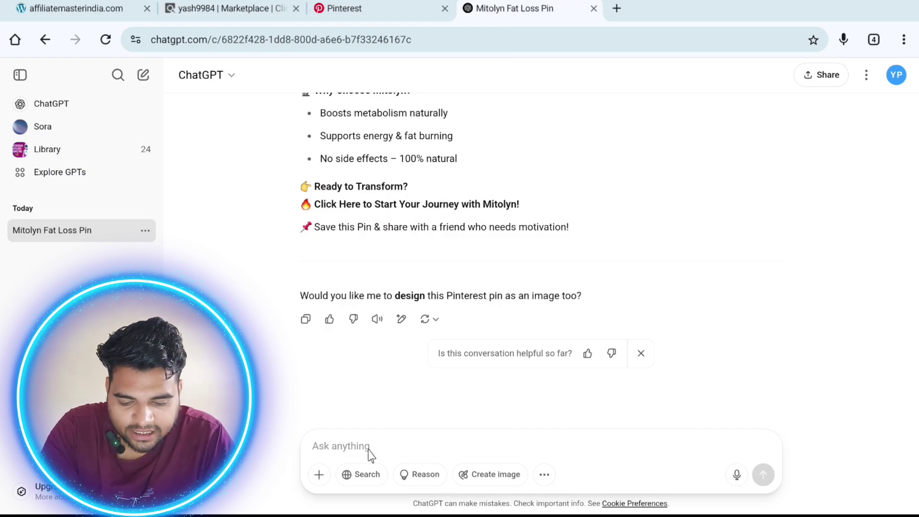
# Answer "yes" to have the Mitolyn pin designed as an image, and review its fat loss tips and call to action
pyautogui.write('yes')
pyautogui.press('Return')
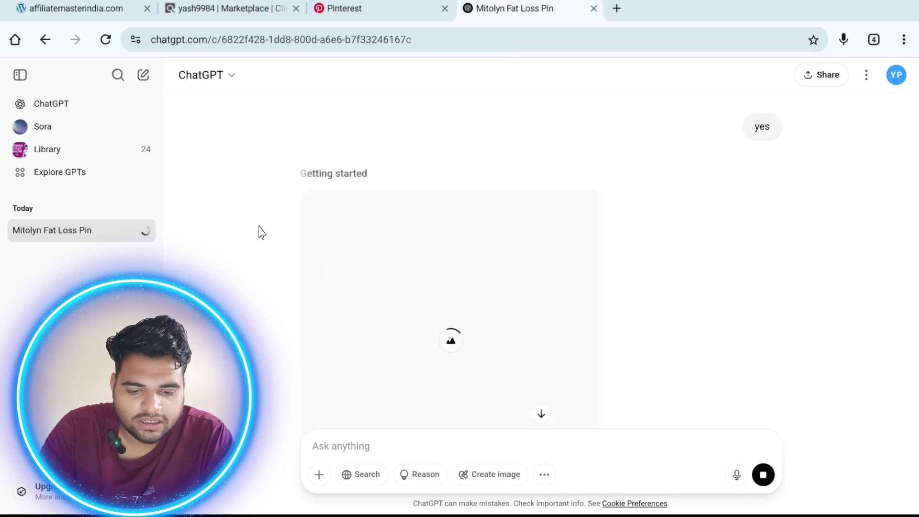
pyautogui.scroll(-5, 258, 234)
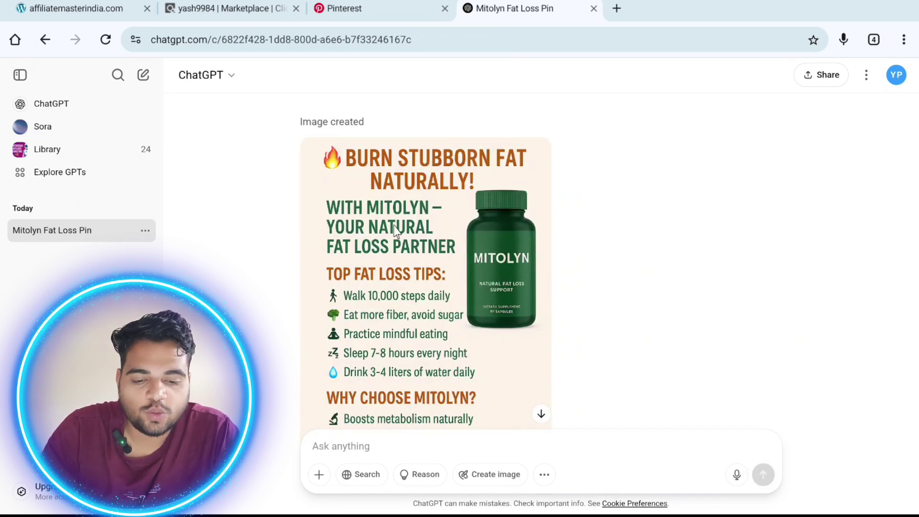
pyautogui.scroll(-3, 395, 229)
pyautogui.scroll(-2, 396, 229)
pyautogui.scroll(3, 395, 229)
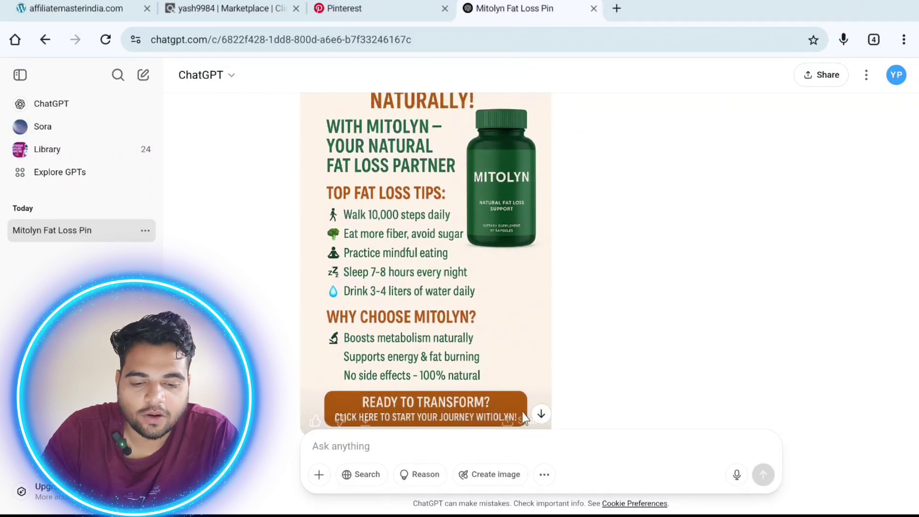
pyautogui.scroll(-1, 445, 302)
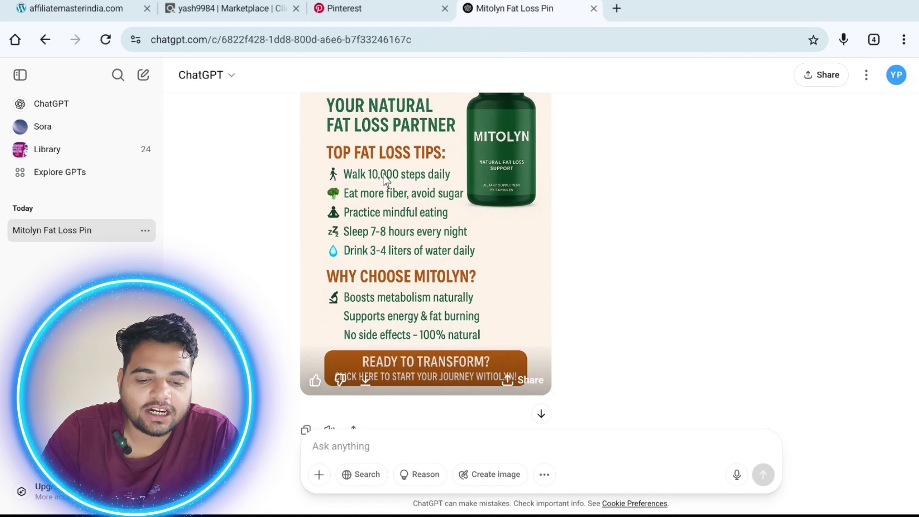
pyautogui.scroll(-1, 386, 181)
pyautogui.scroll(3, 366, 218)
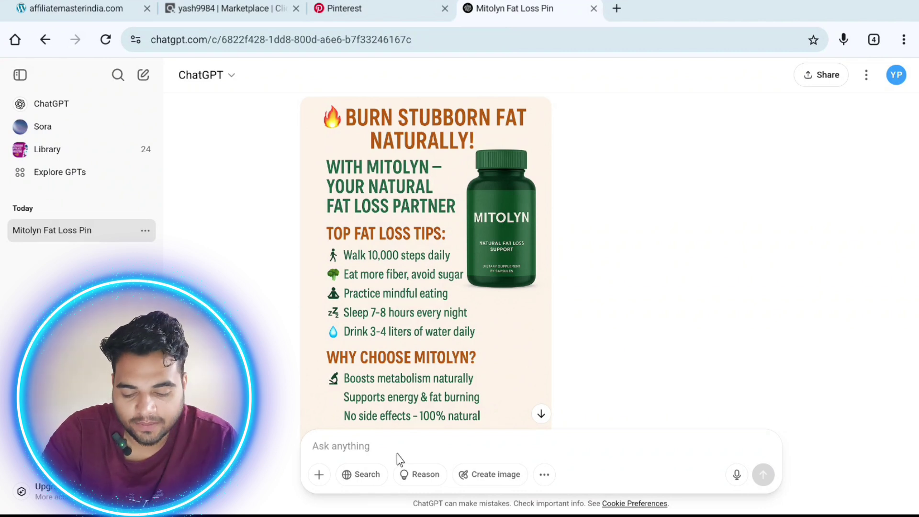
# Ask ChatGPT to suggest an SEO-friendly title and description for the pin
pyautogui.write('s')
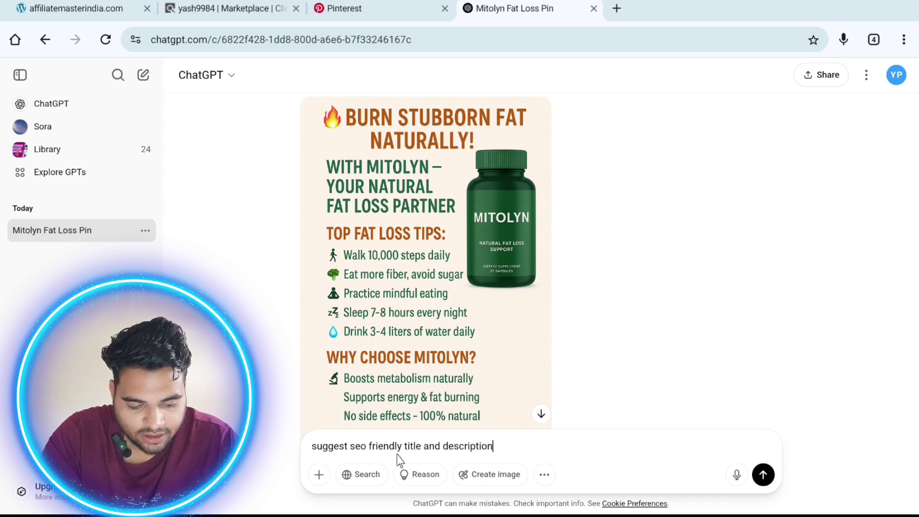
pyautogui.press('Return')
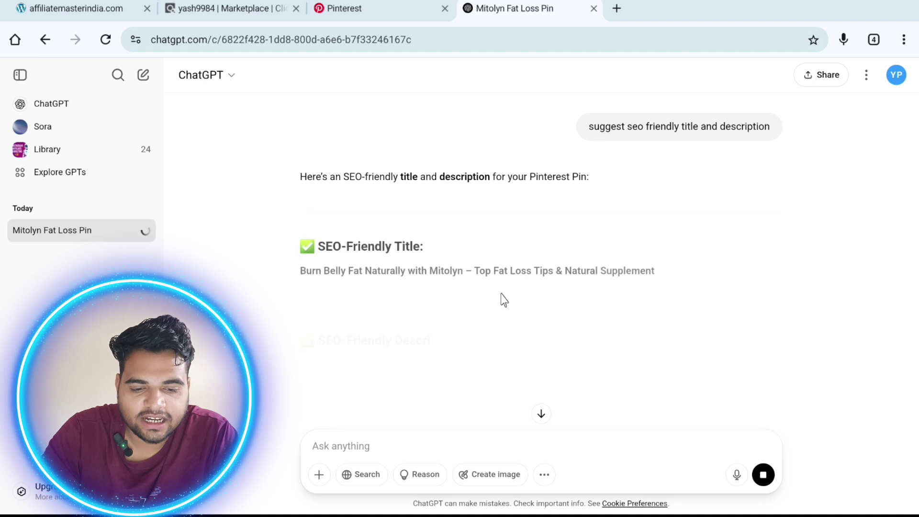
pyautogui.scroll(-2, 497, 298)
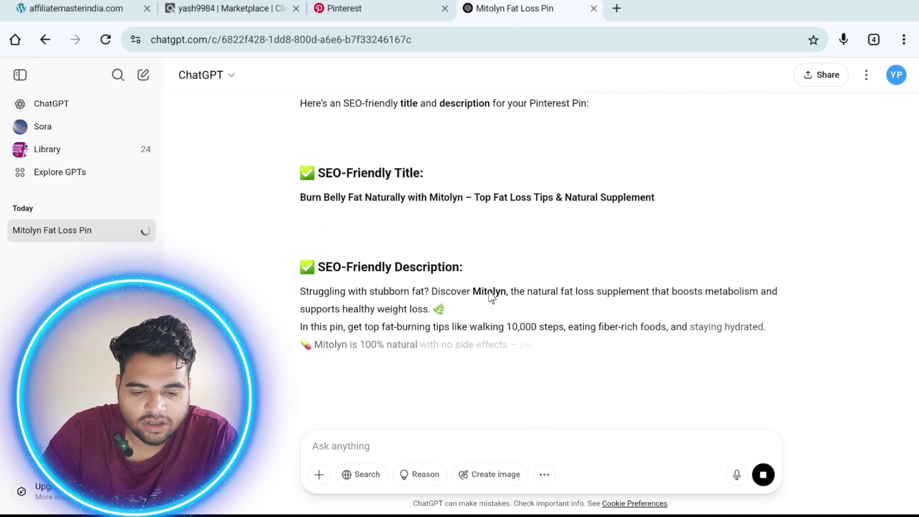
# Copy the title "Burn Belly Fat Naturally with Mitolyn – Top Fat Loss Tips & Natural Supplement" and switch to Pinterest
pyautogui.moveTo(289, 202); pyautogui.dragTo(655, 199)
pyautogui.hotkey('ctrl', 'c')
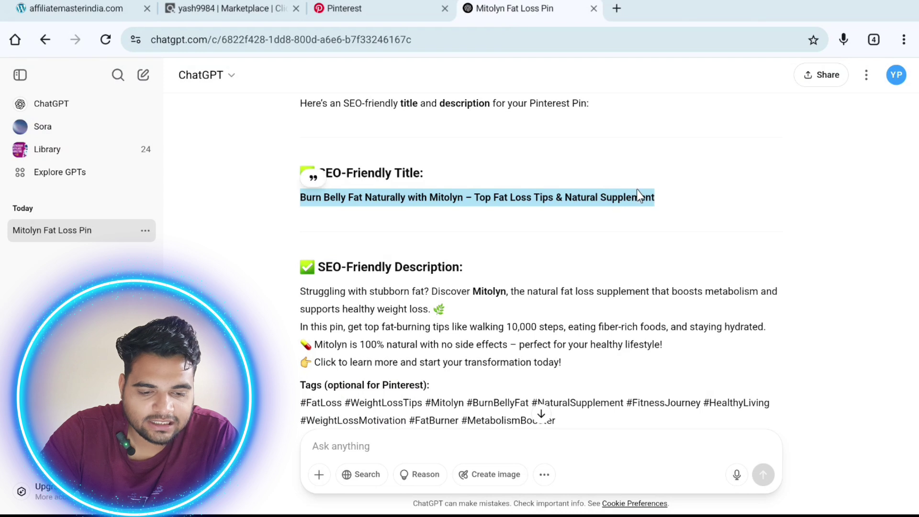
pyautogui.click(346, 11)
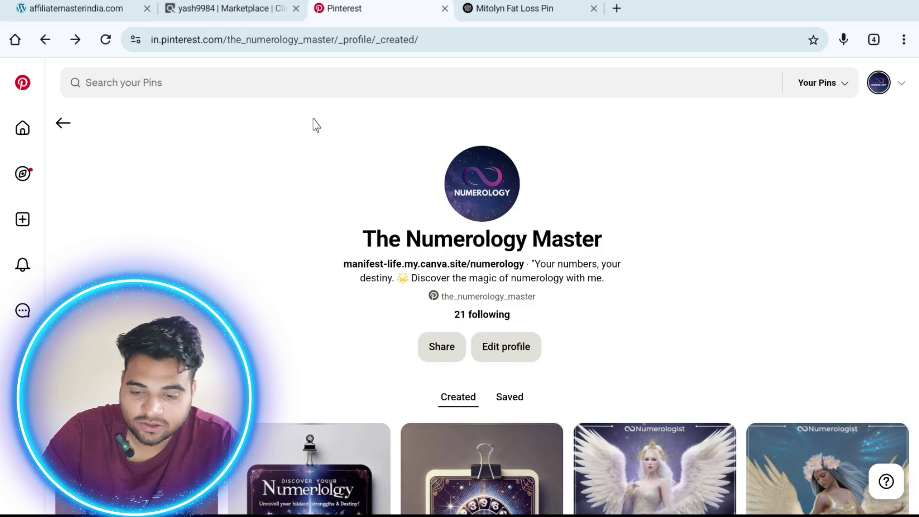
# Create a new pin from the Mitolyn fat loss image and paste the copied "Burn Belly Fat Naturally with Mitolyn" title
pyautogui.click(22, 220)
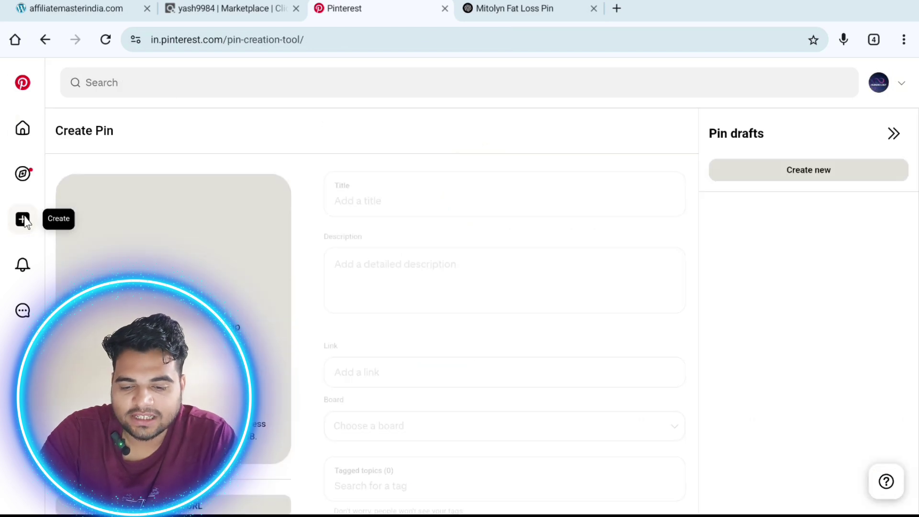
pyautogui.click(173, 239)
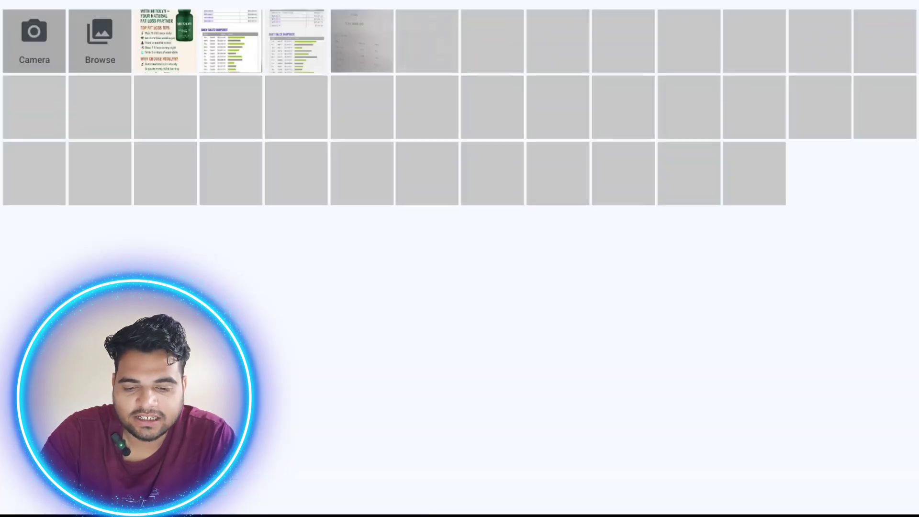
pyautogui.click(177, 40)
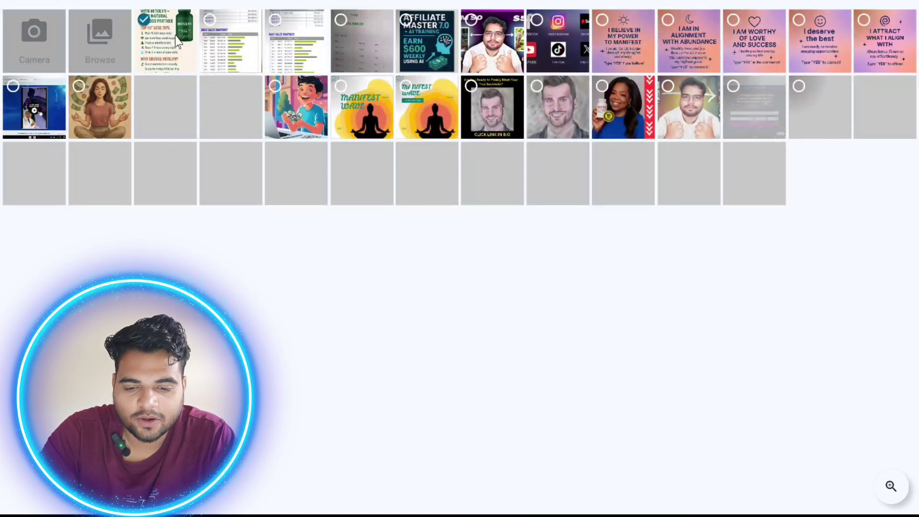
pyautogui.click(915, 2)
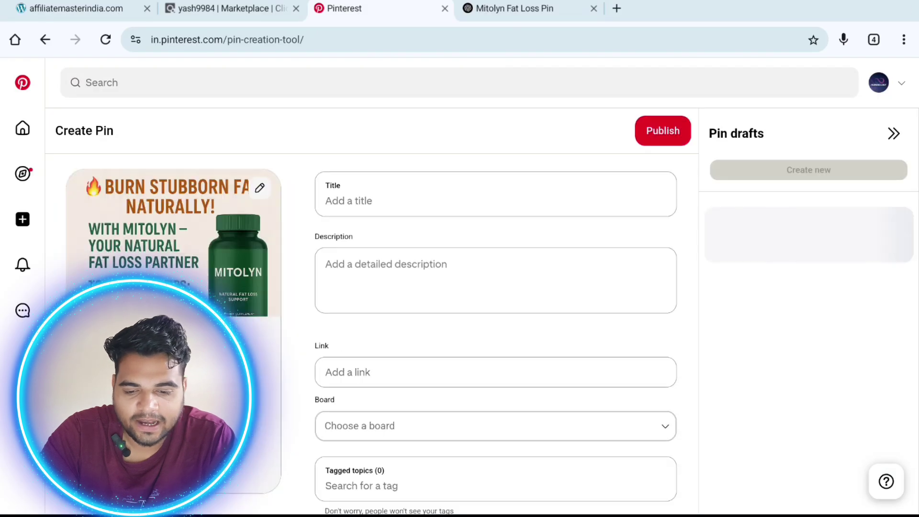
pyautogui.click(475, 198)
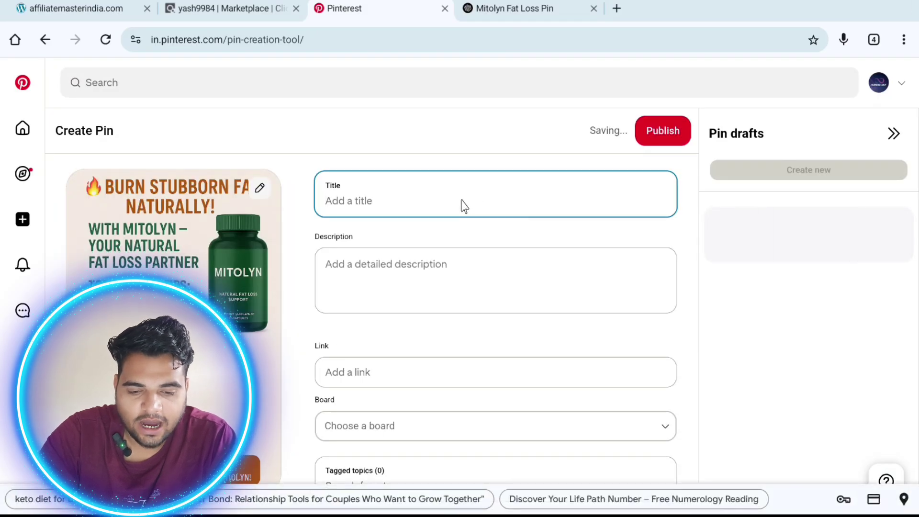
pyautogui.hotkey('ctrl', 'v')
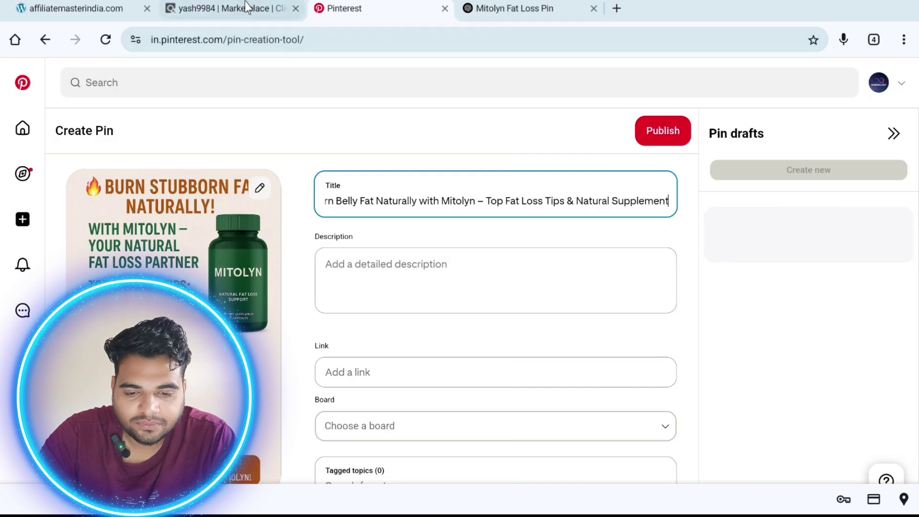
# Copy the SEO-friendly description with its hashtags from ChatGPT and paste it into the Pinterest pin's description
pyautogui.click(479, 9)
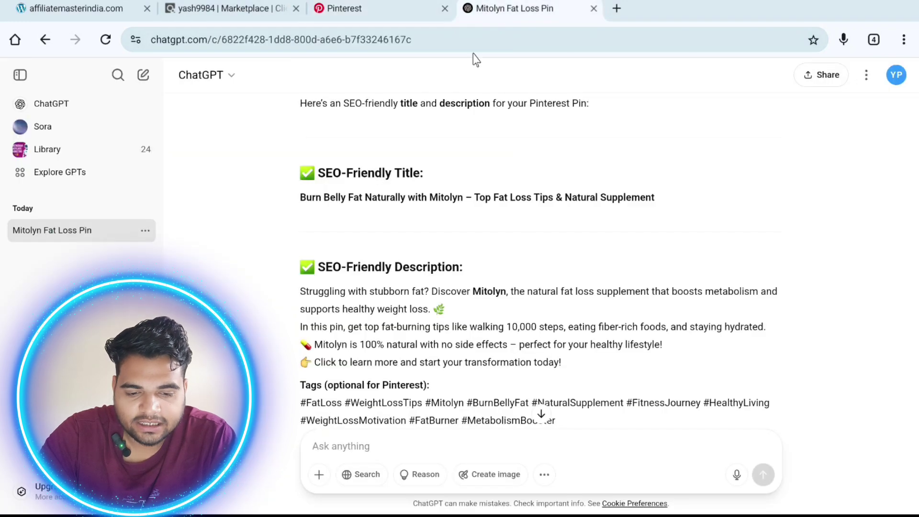
pyautogui.scroll(-2, 362, 325)
pyautogui.moveTo(304, 207); pyautogui.dragTo(550, 273)
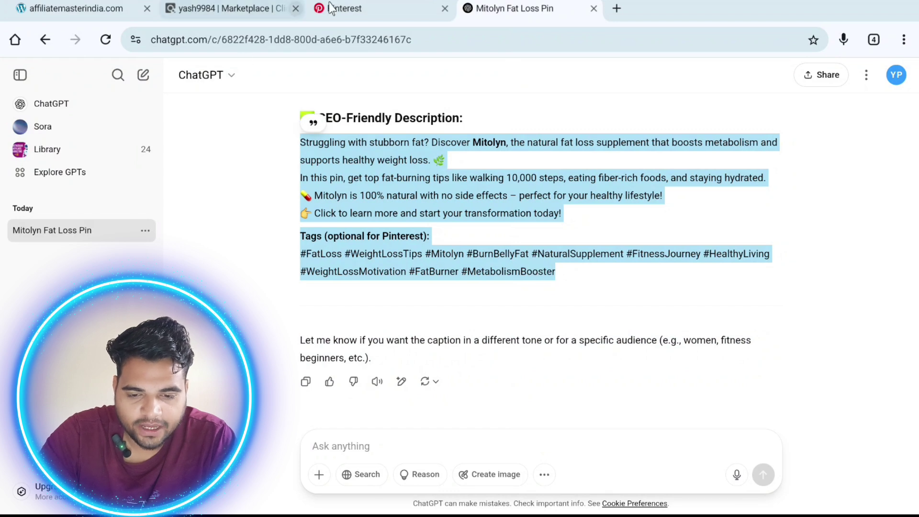
pyautogui.click(404, 8)
pyautogui.click(358, 285)
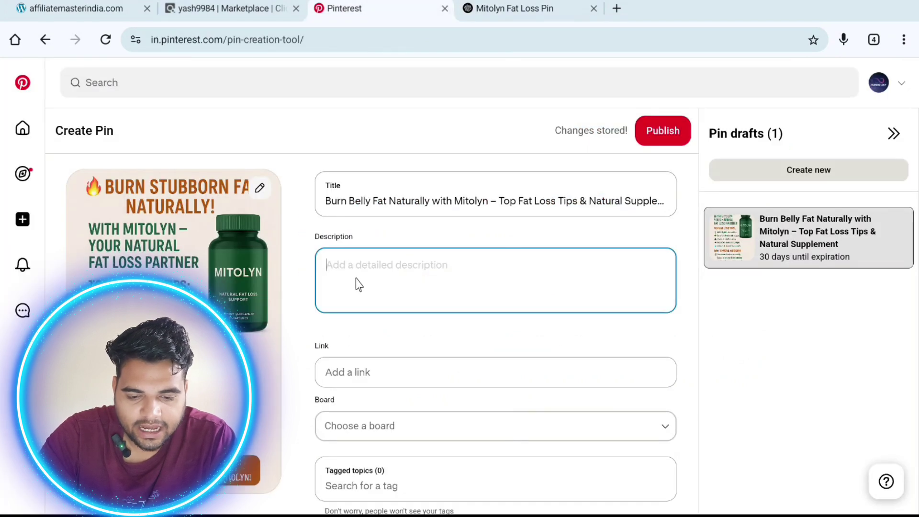
pyautogui.hotkey('ctrl', 'v')
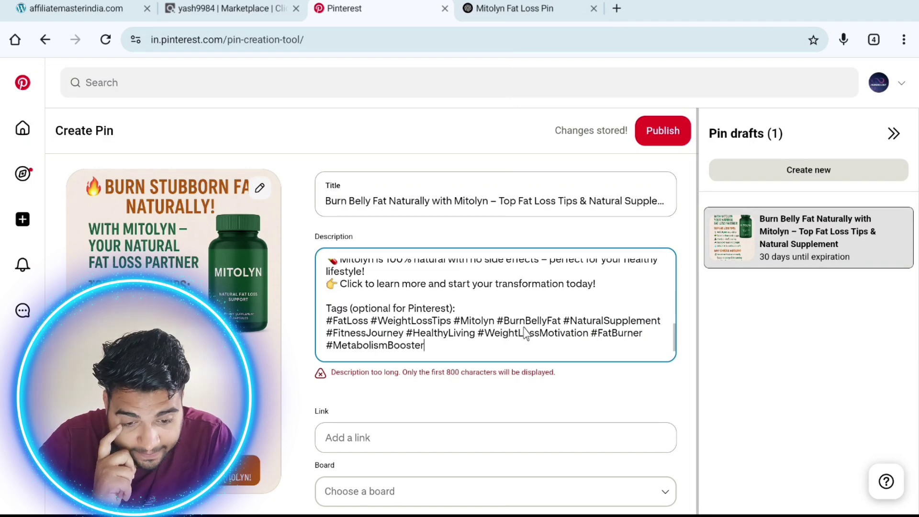
# Shorten the pin's description by deleting the "Tags (optional for Pinterest)" sections with their hashtags and the repeated opening question
pyautogui.scroll(3, 529, 330)
pyautogui.scroll(-3, 528, 330)
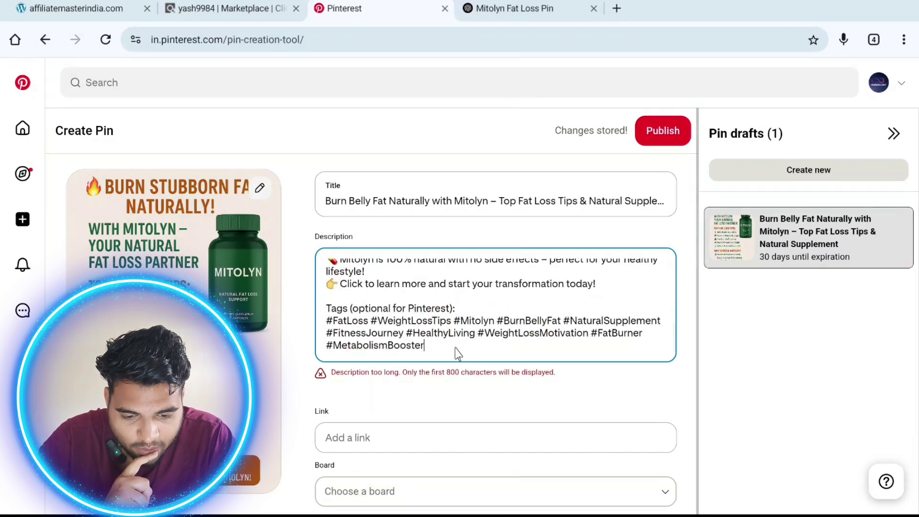
pyautogui.moveTo(455, 352); pyautogui.dragTo(312, 317)
pyautogui.hotkey('ctrl', 'c')
pyautogui.press('BackSpace')
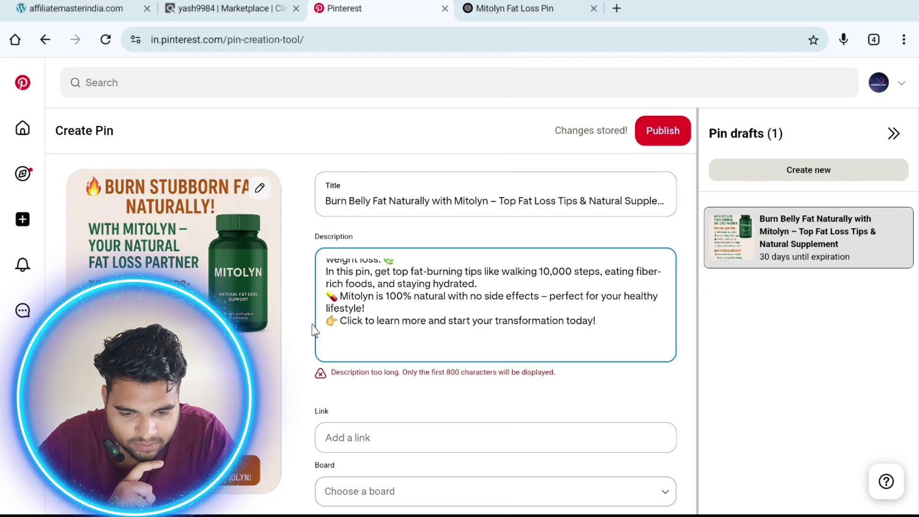
pyautogui.scroll(5, 444, 314)
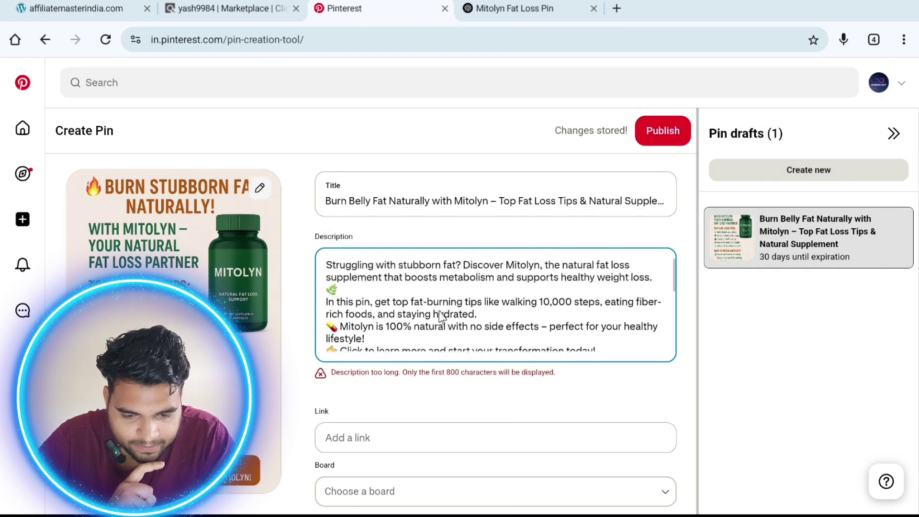
pyautogui.scroll(-5, 440, 318)
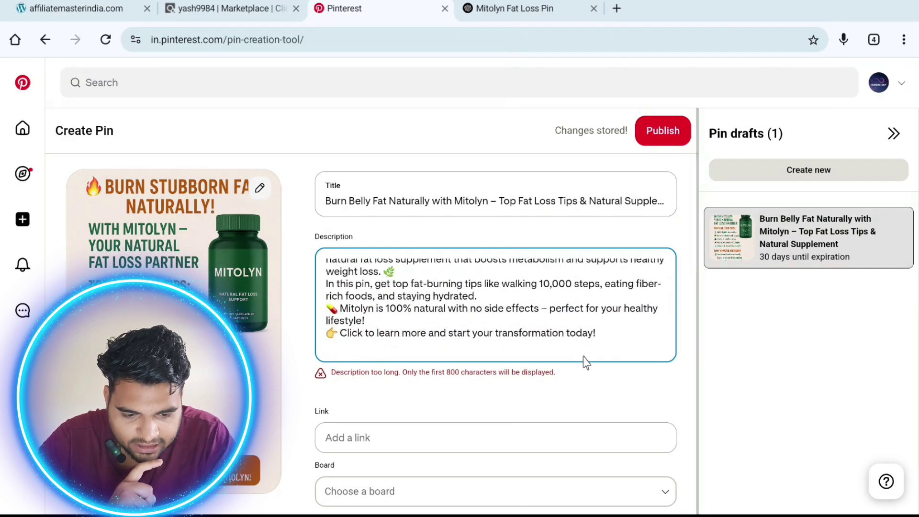
pyautogui.hotkey('ctrl', 'v')
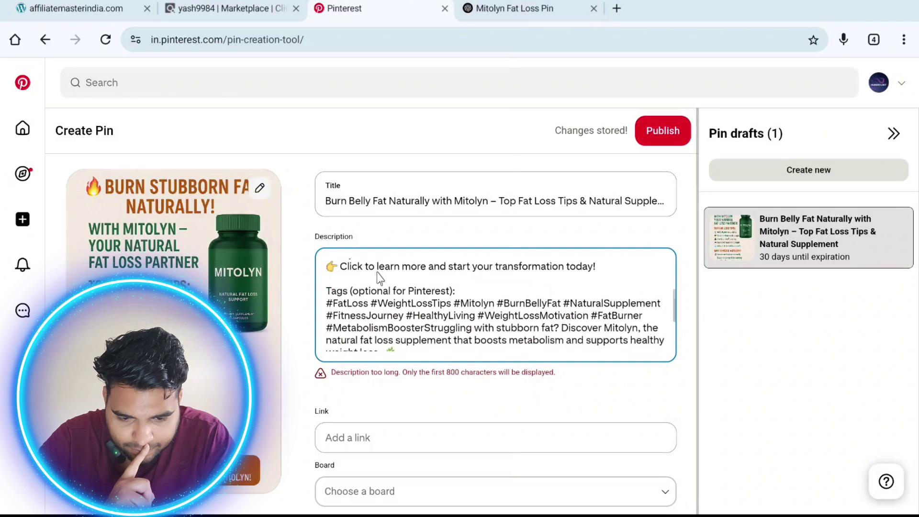
pyautogui.moveTo(326, 292); pyautogui.dragTo(556, 341)
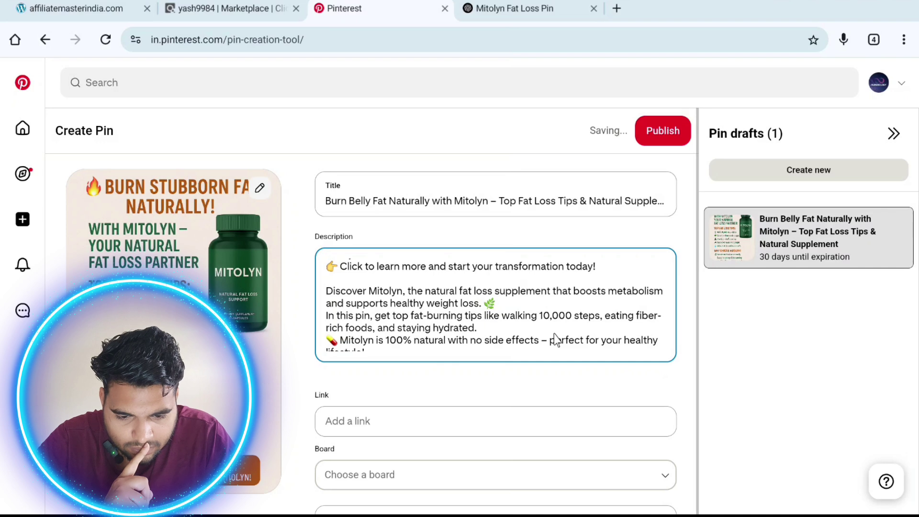
# Search the tagged topics for "fat loss" and add the "belly fat loss" topic to the pin
pyautogui.scroll(-1, 446, 408)
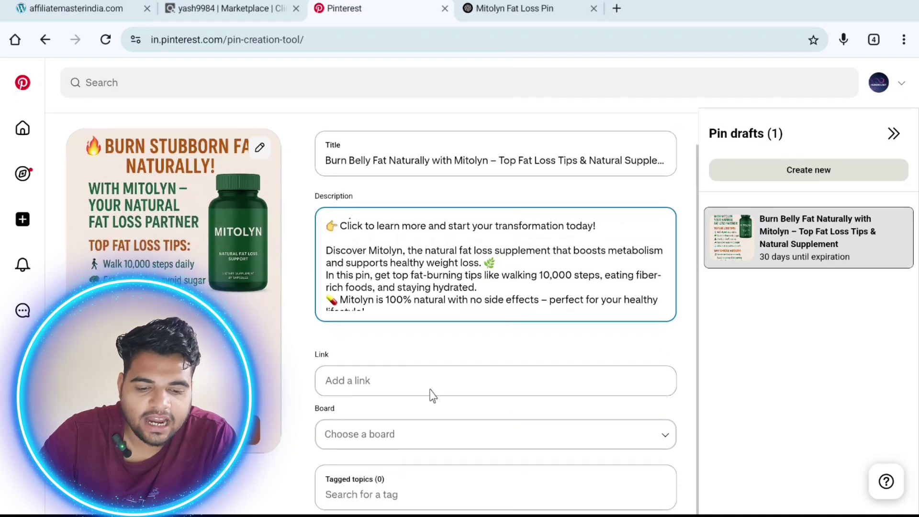
pyautogui.click(421, 379)
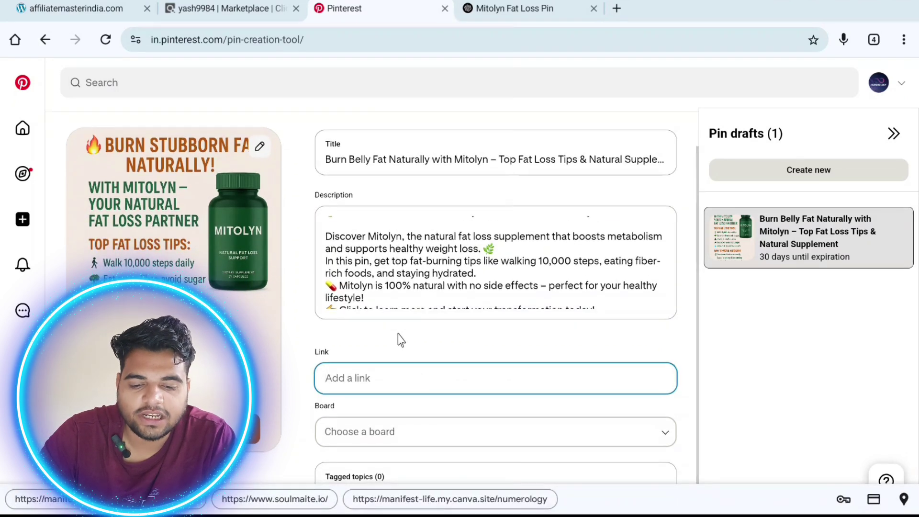
pyautogui.scroll(-2, 406, 364)
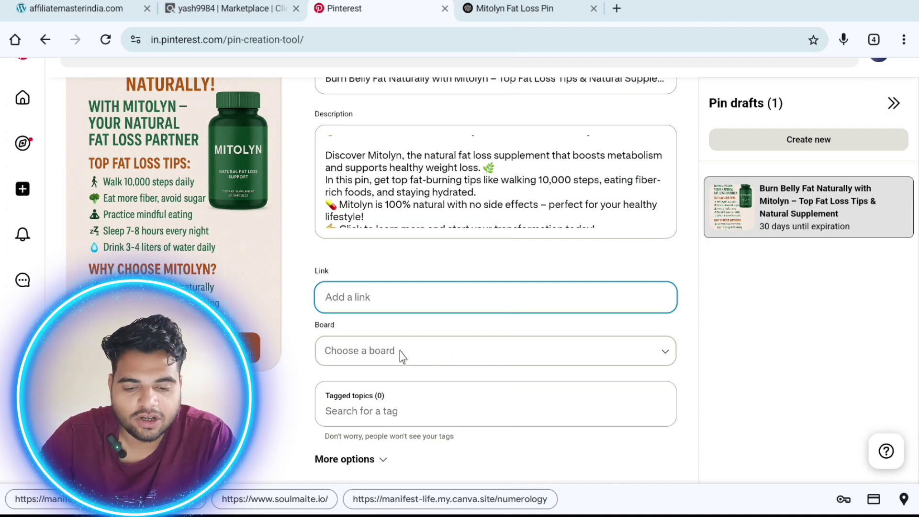
pyautogui.scroll(-1, 471, 363)
pyautogui.click(402, 406)
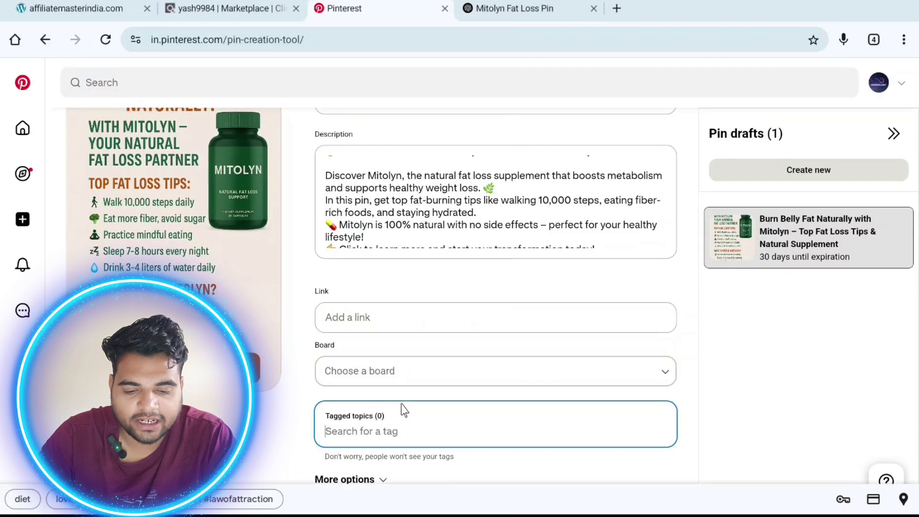
pyautogui.write('fat')
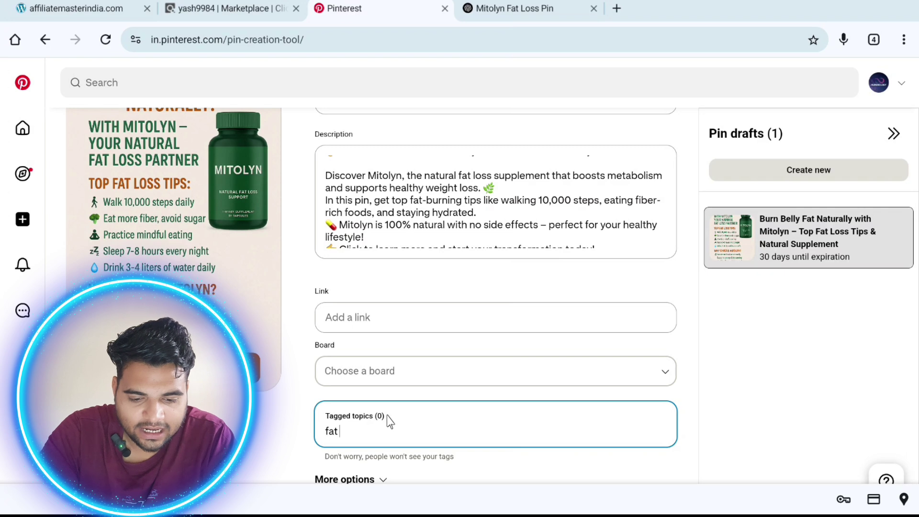
pyautogui.write('t ')
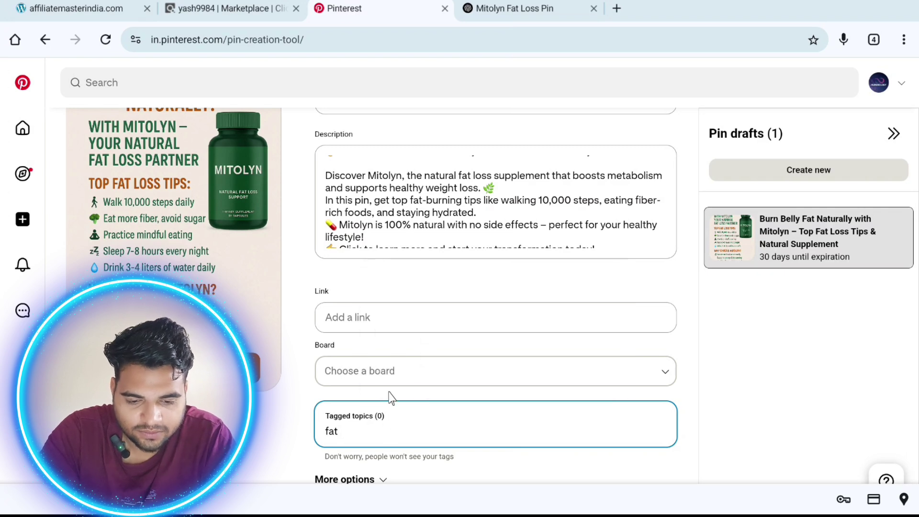
pyautogui.write('loss')
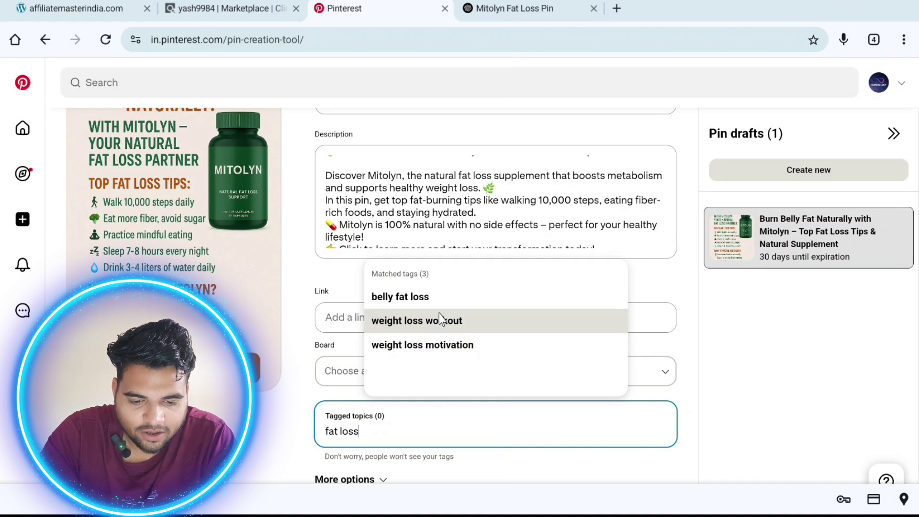
pyautogui.click(416, 297)
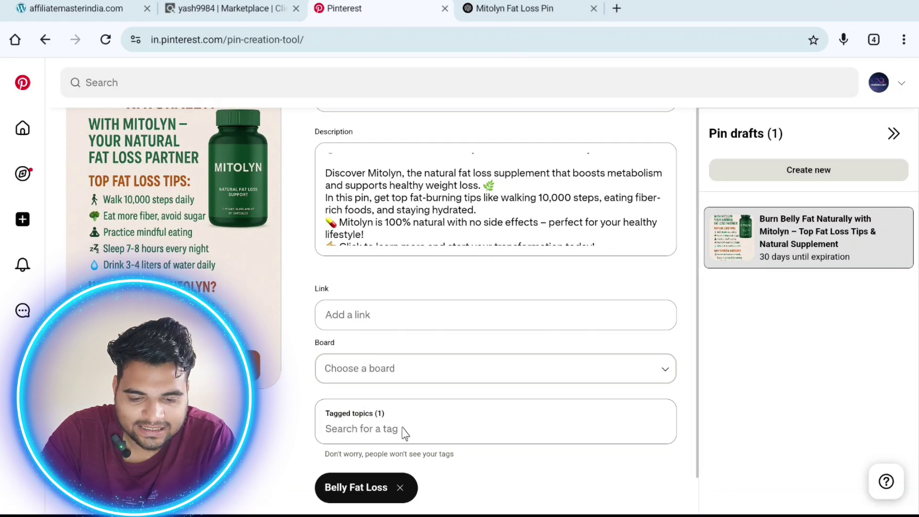
# Leave the pin draft and view the account's own Pinterest profile page
pyautogui.scroll(-1, 400, 436)
pyautogui.scroll(2, 482, 382)
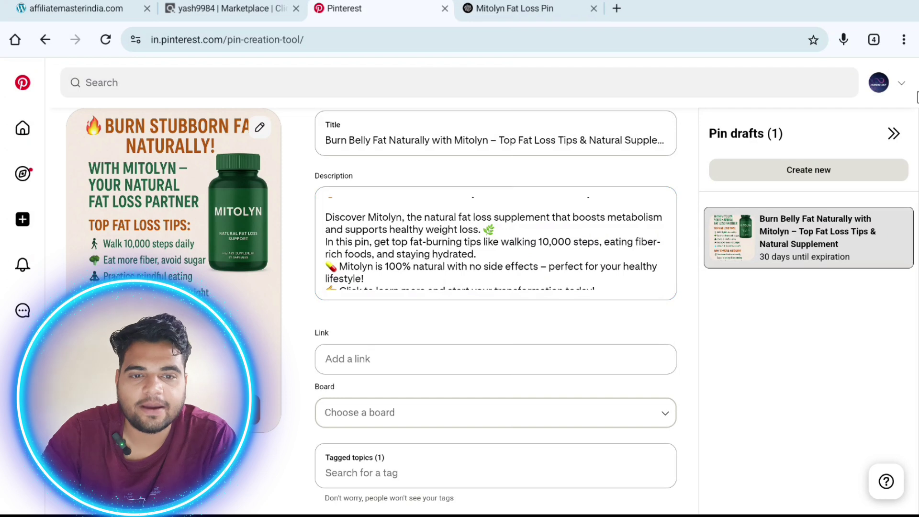
pyautogui.click(879, 83)
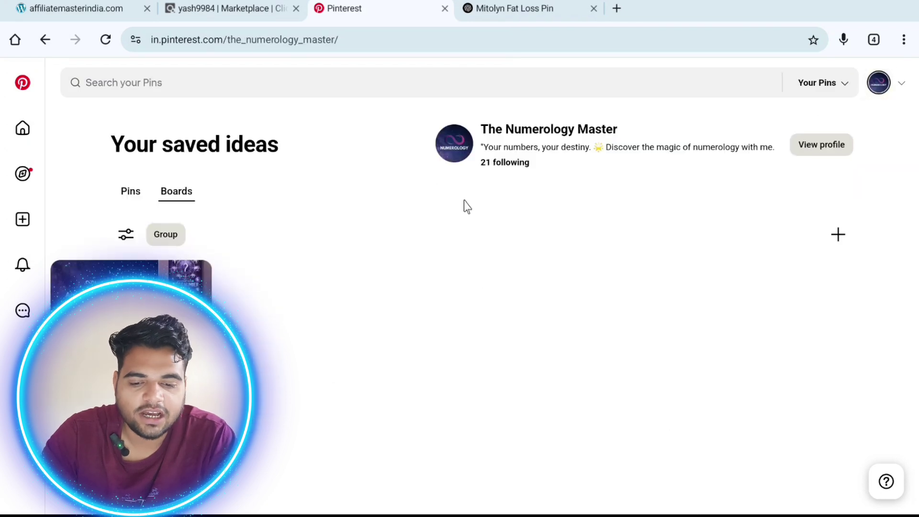
pyautogui.click(822, 145)
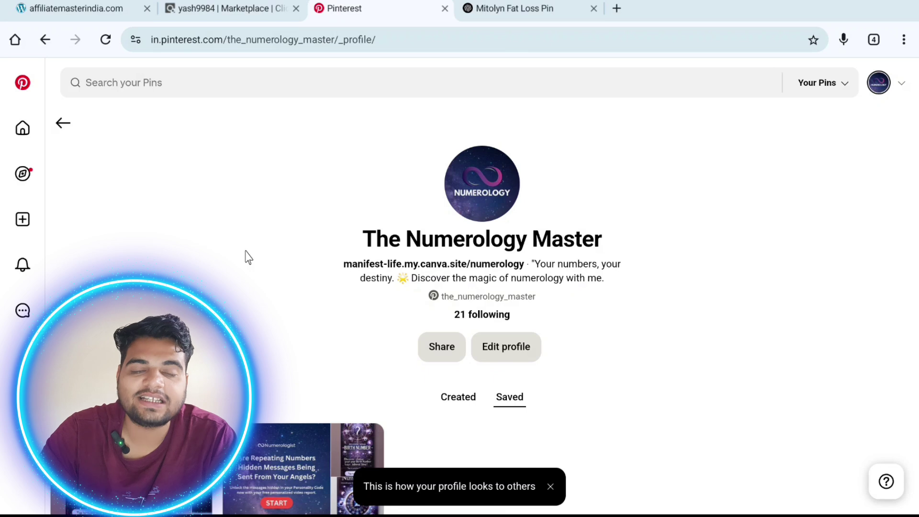